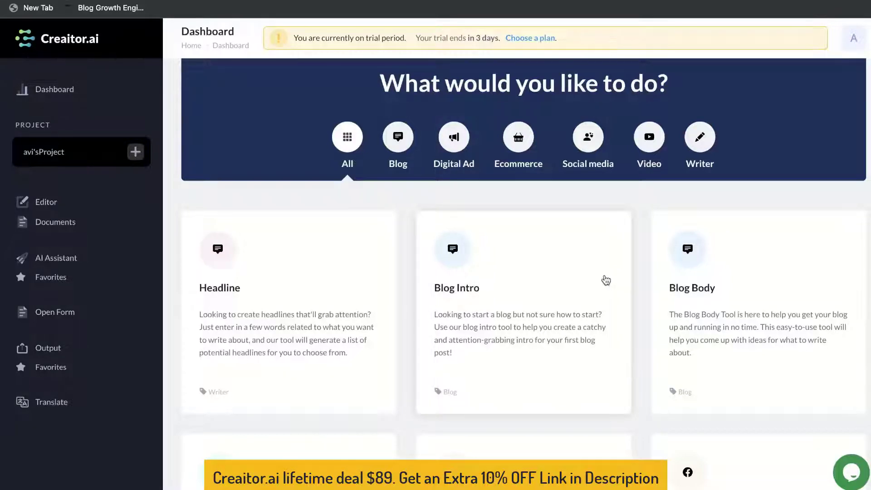
Scroll the AppSumo Creaitor.ai listing and highlight the $89.00 deal price
scroll(577, 220, down, 1)
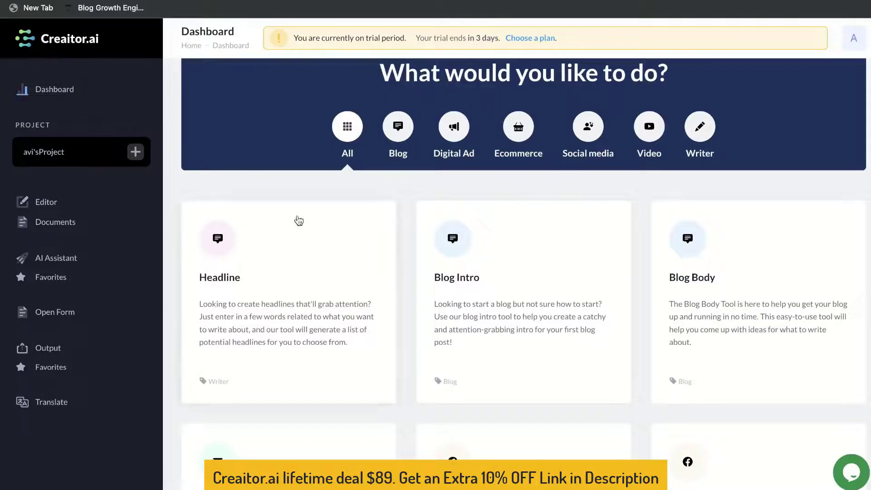
scroll(387, 222, up, 5)
scroll(404, 238, down, 3)
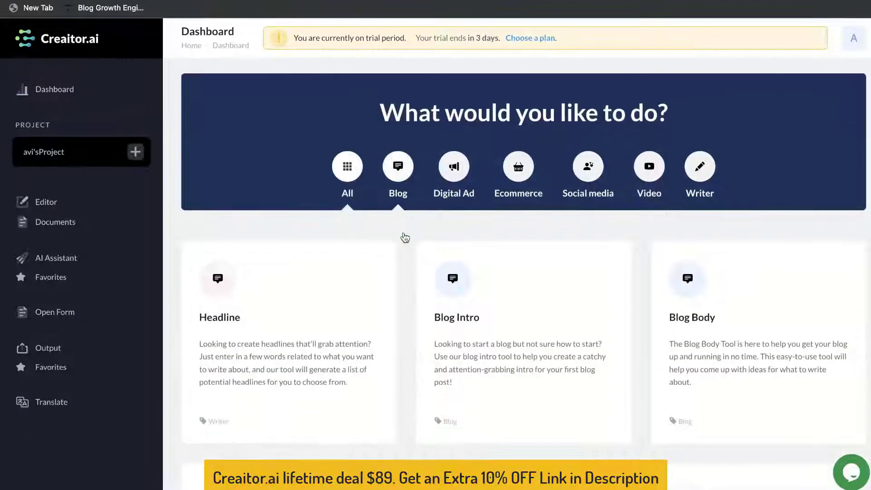
scroll(404, 235, down, 2)
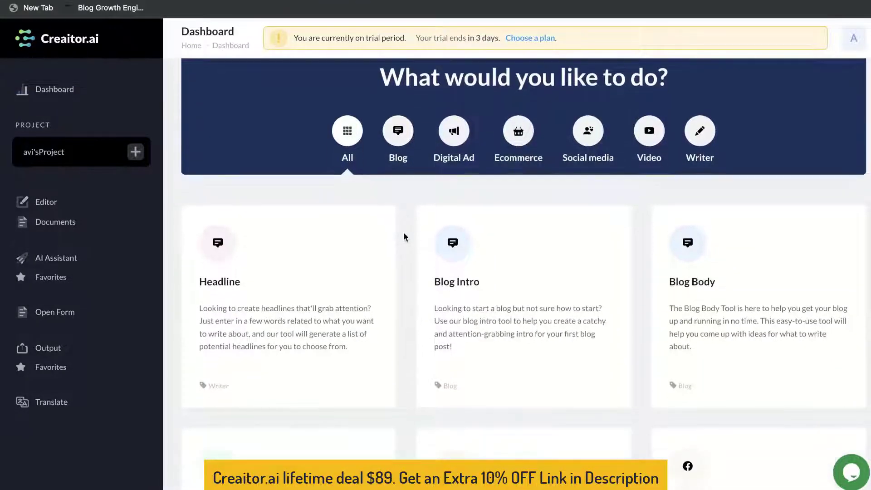
scroll(404, 235, down, 2)
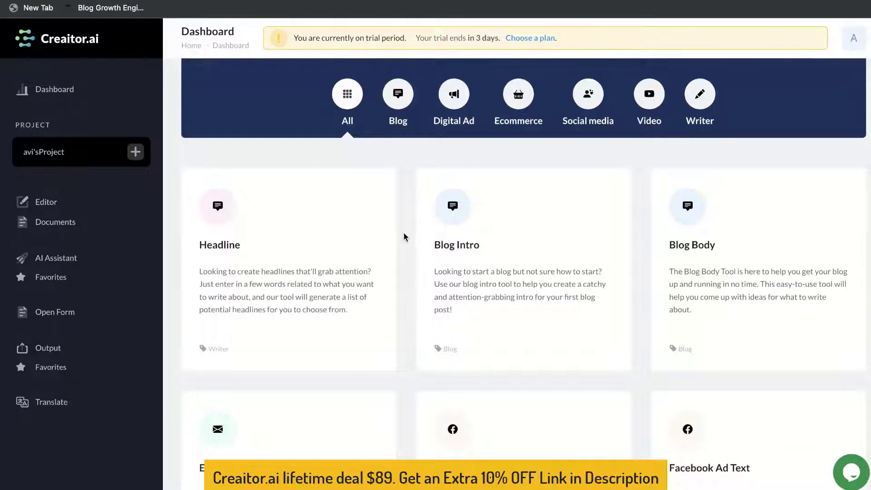
scroll(404, 236, down, 2)
scroll(404, 237, down, 3)
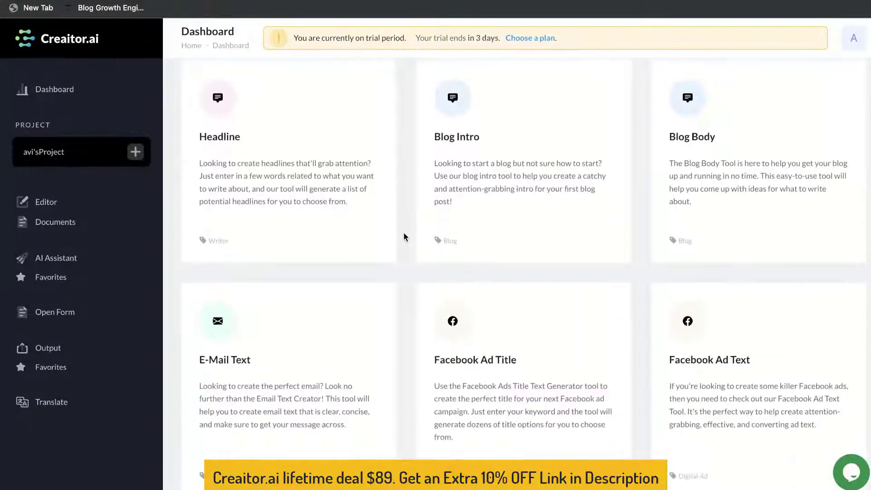
scroll(403, 237, down, 2)
scroll(381, 241, down, 1)
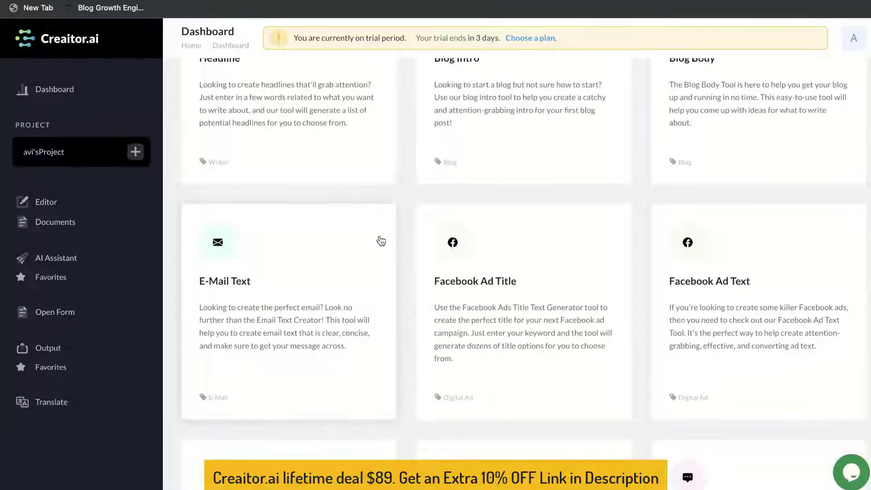
scroll(408, 267, down, 1)
scroll(396, 294, down, 1)
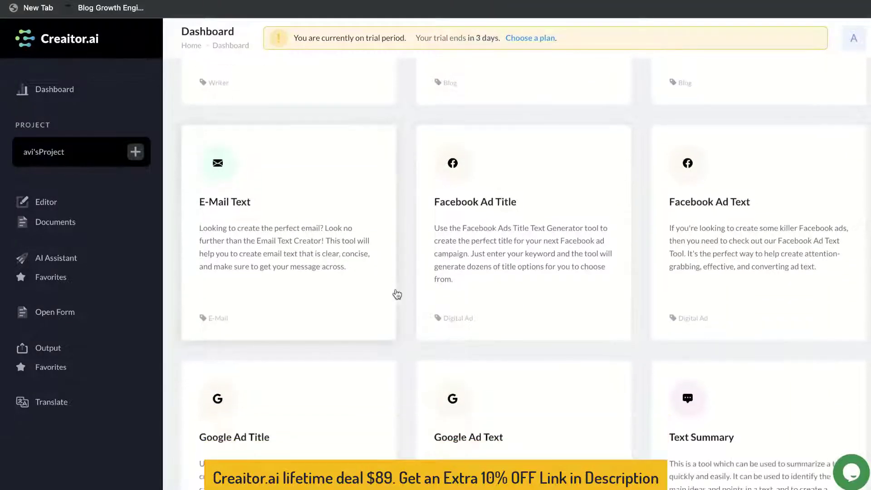
scroll(396, 294, down, 7)
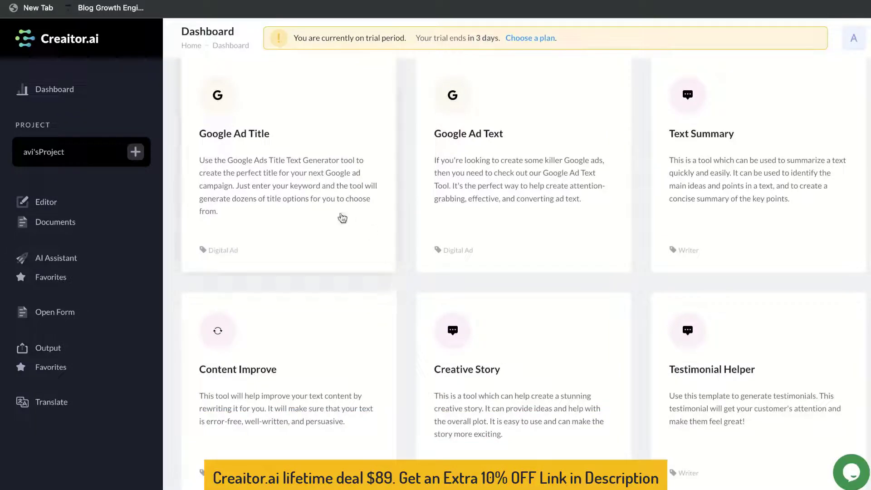
scroll(424, 285, up, 10)
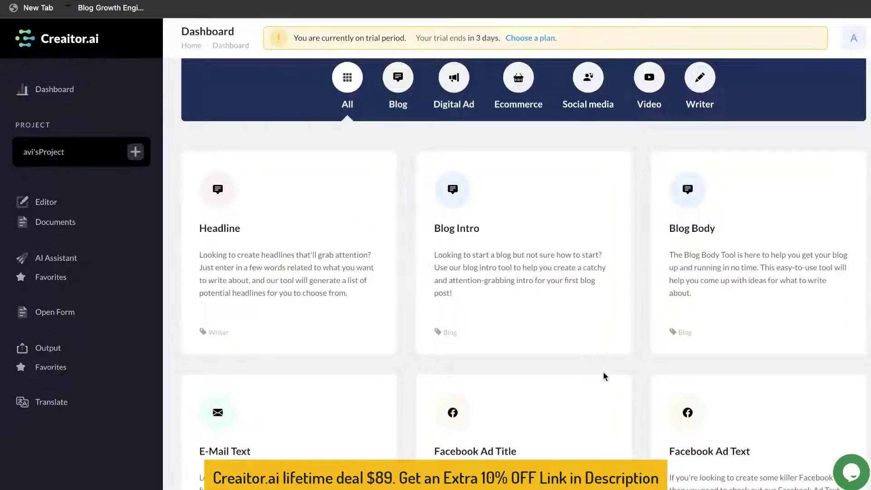
scroll(603, 373, down, 5)
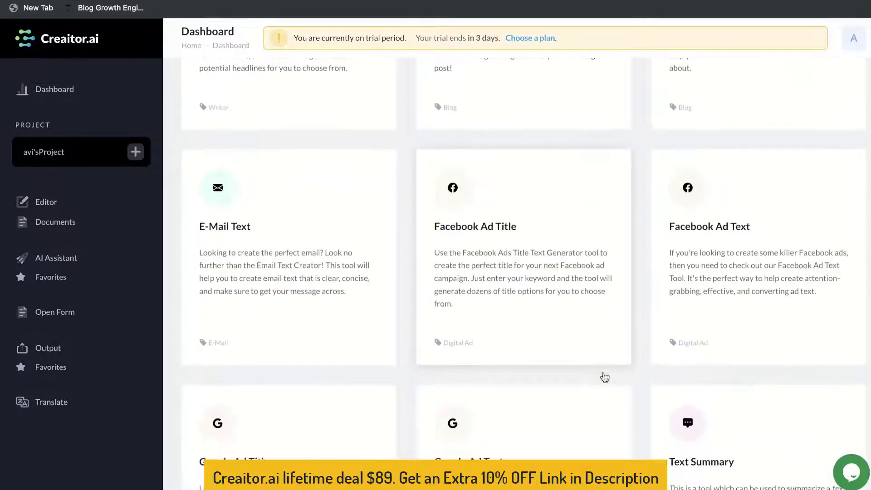
scroll(604, 378, down, 5)
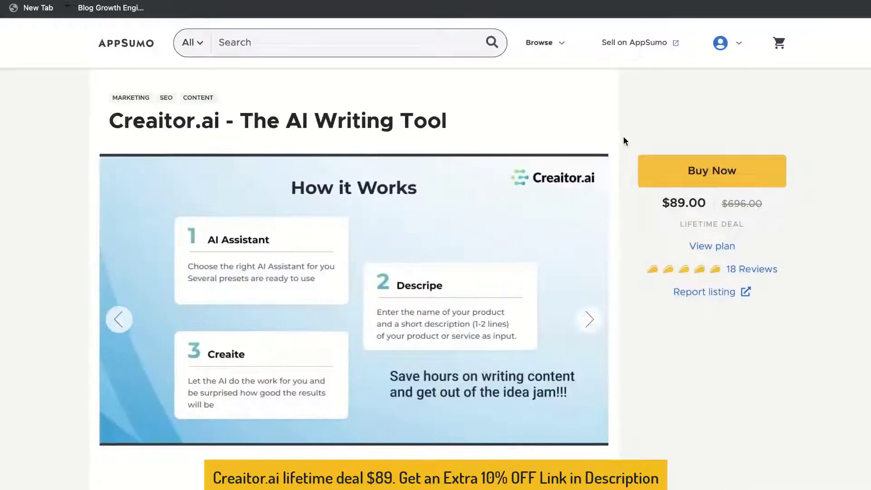
scroll(624, 138, down, 1)
scroll(623, 138, down, 1)
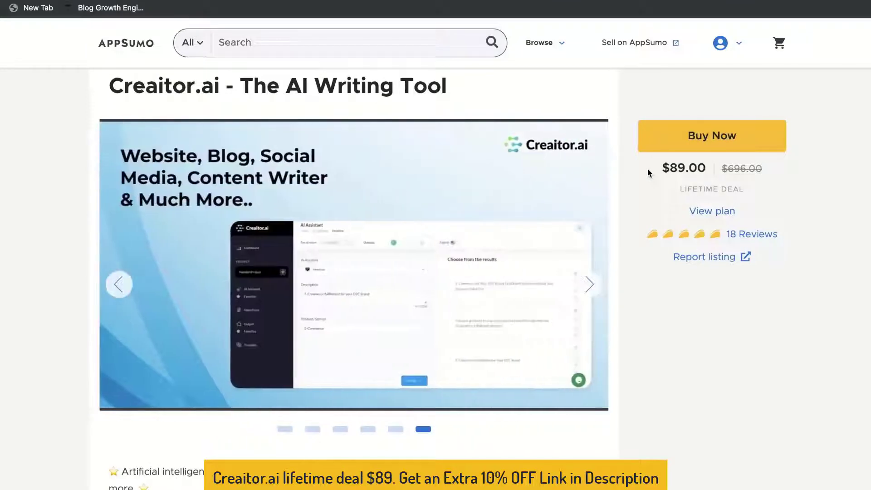
drag(706, 168, 672, 168)
Highlight the plan's Up to 5 active users, Unlimited translations and Multilingual features
scroll(613, 195, down, 10)
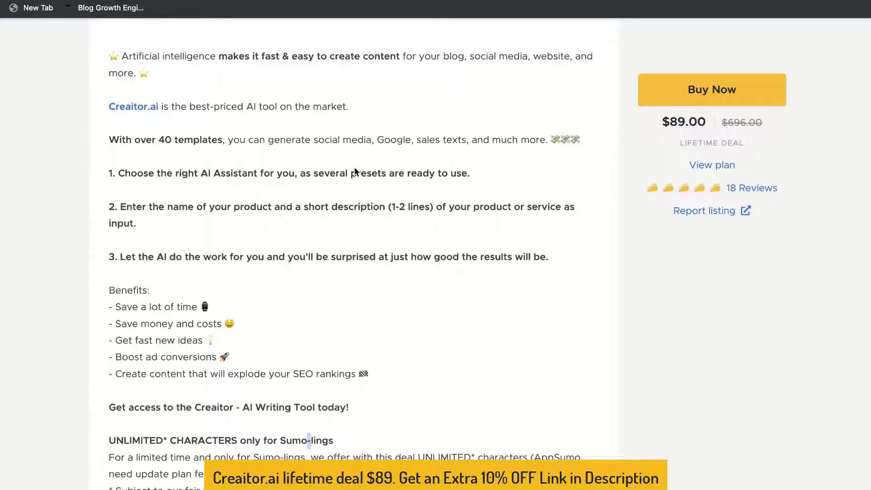
scroll(317, 227, down, 2)
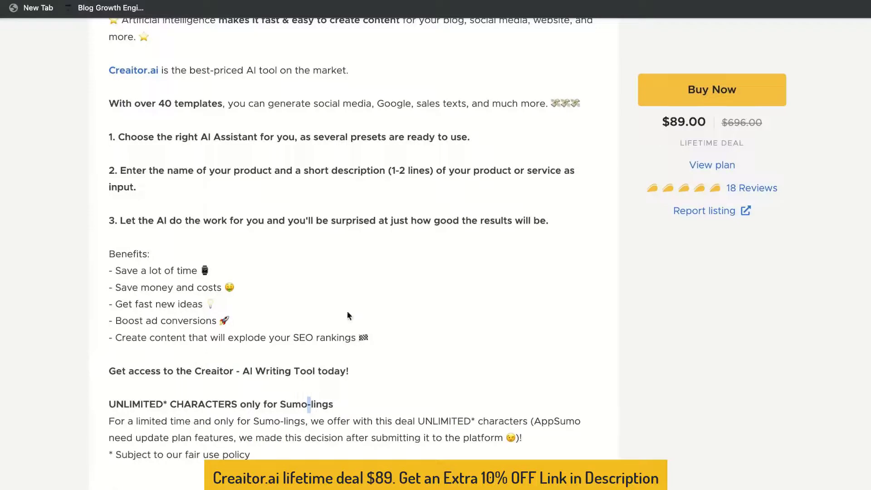
scroll(358, 238, down, 5)
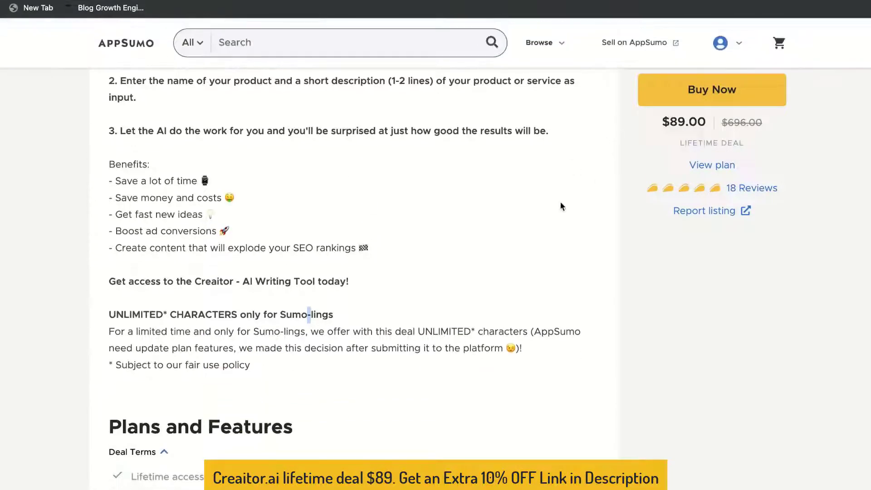
scroll(540, 191, down, 3)
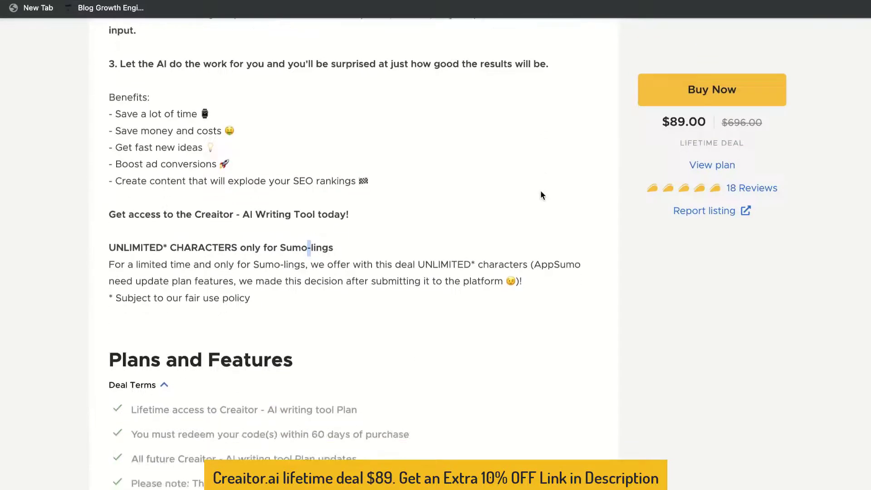
scroll(305, 246, down, 2)
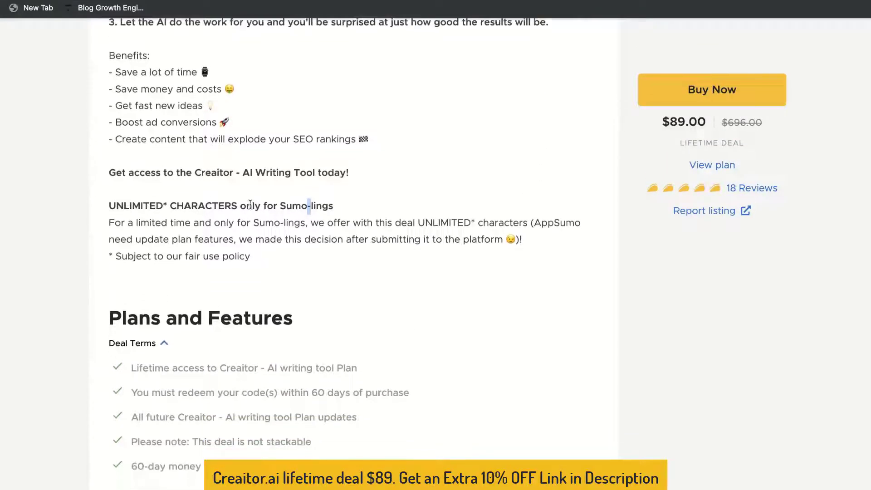
scroll(250, 205, down, 15)
drag(135, 334, 185, 344)
scroll(222, 359, down, 1)
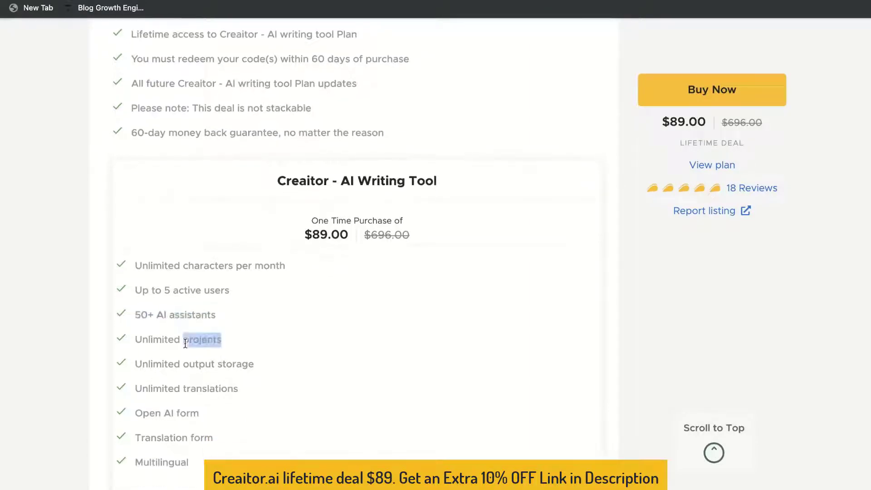
triple_click(167, 290)
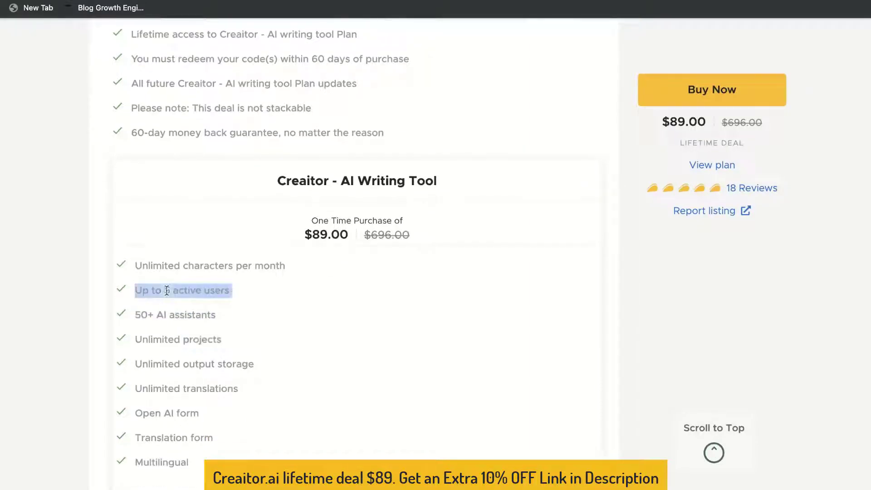
scroll(189, 313, down, 1)
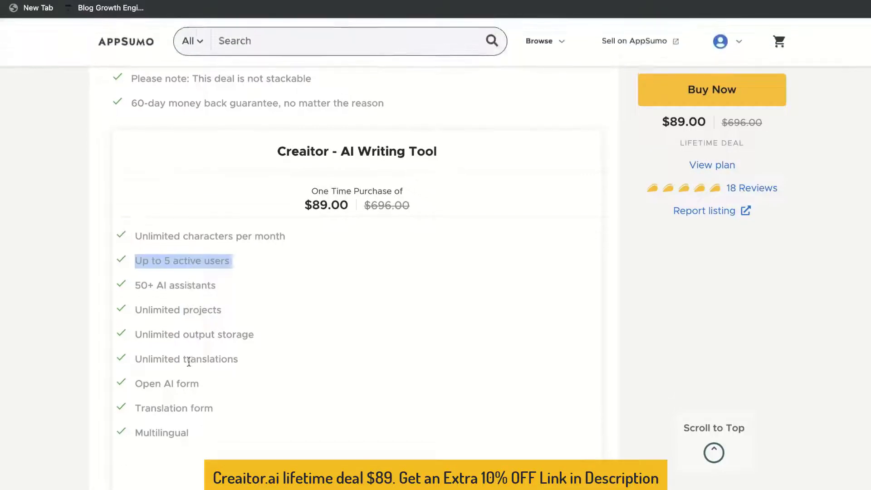
triple_click(190, 361)
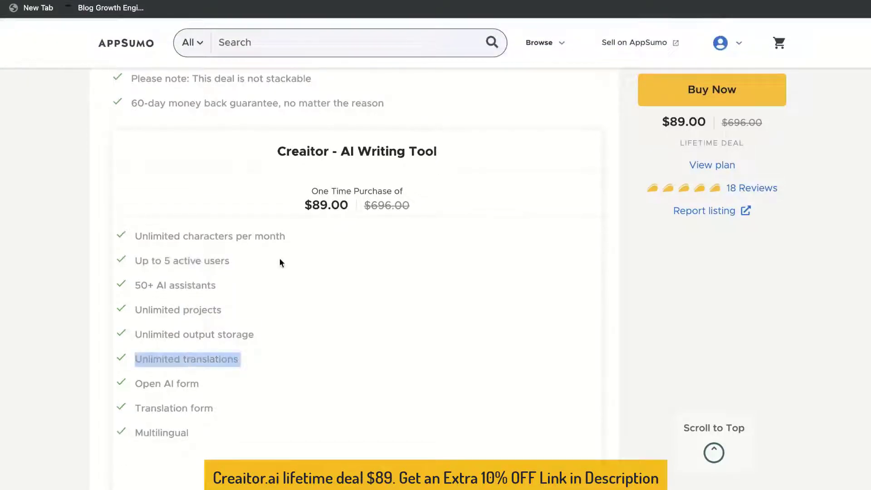
scroll(279, 262, down, 3)
triple_click(177, 339)
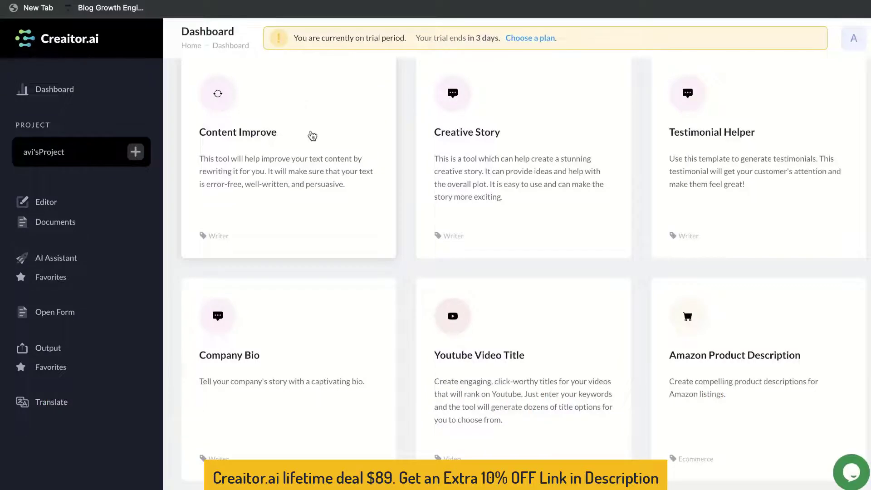
Browse the dashboard's tools, filtering to Ecommerce and then Social media templates
scroll(312, 135, up, 10)
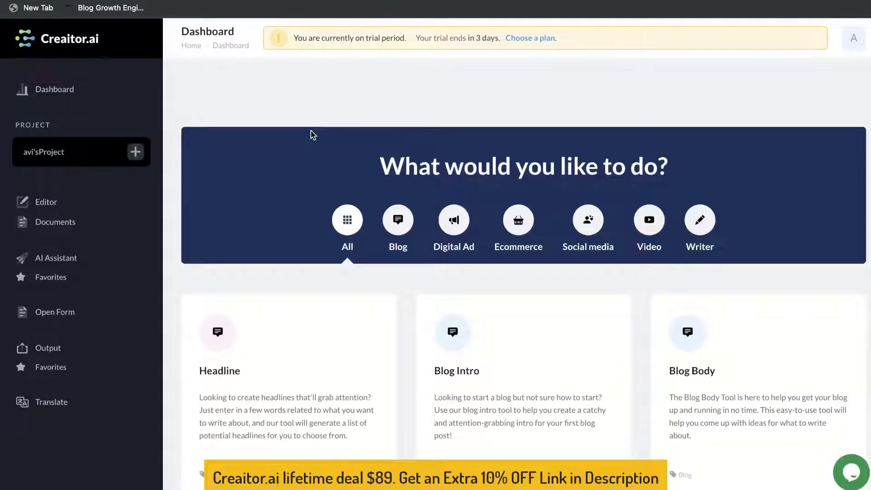
scroll(311, 134, down, 3)
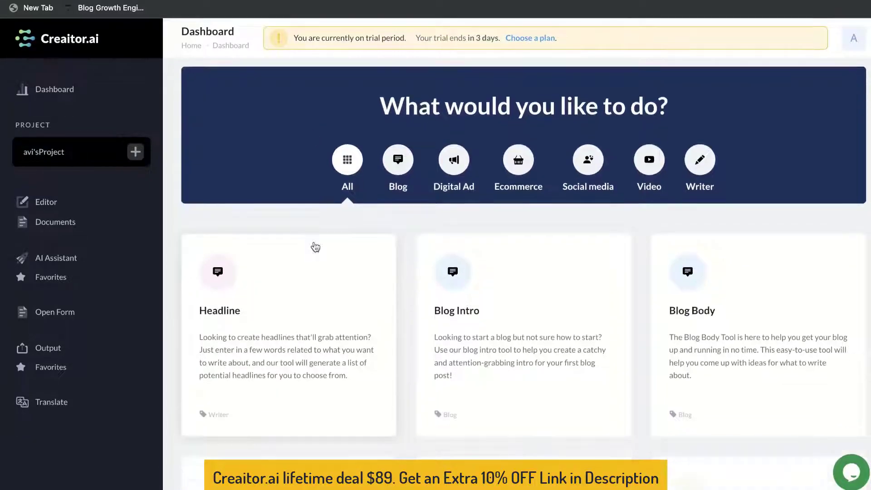
scroll(420, 247, down, 1)
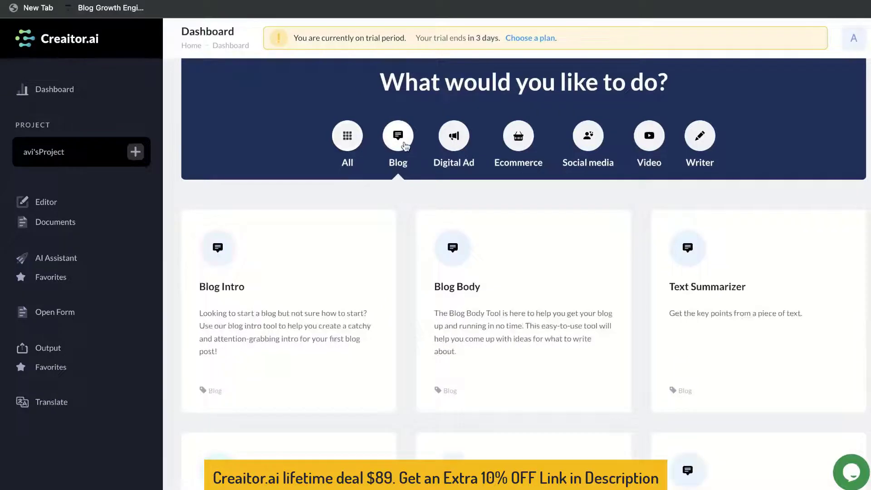
scroll(427, 208, down, 1)
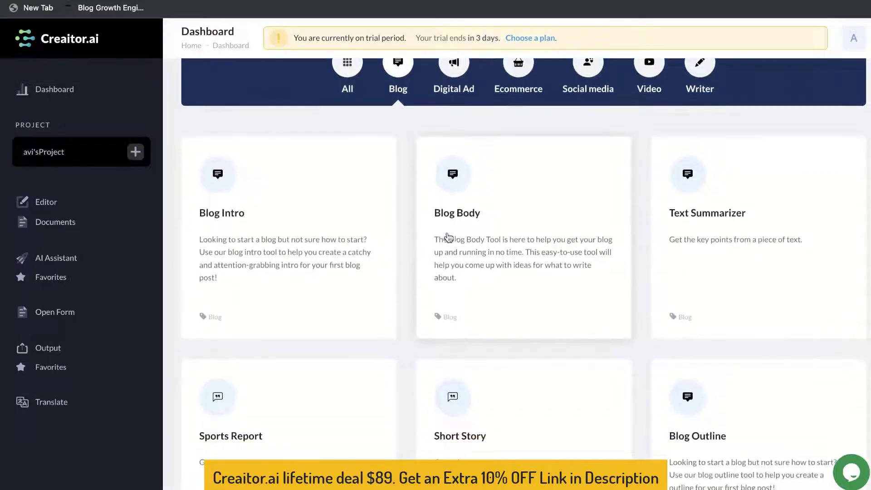
scroll(531, 136, up, 3)
click(532, 127)
click(590, 213)
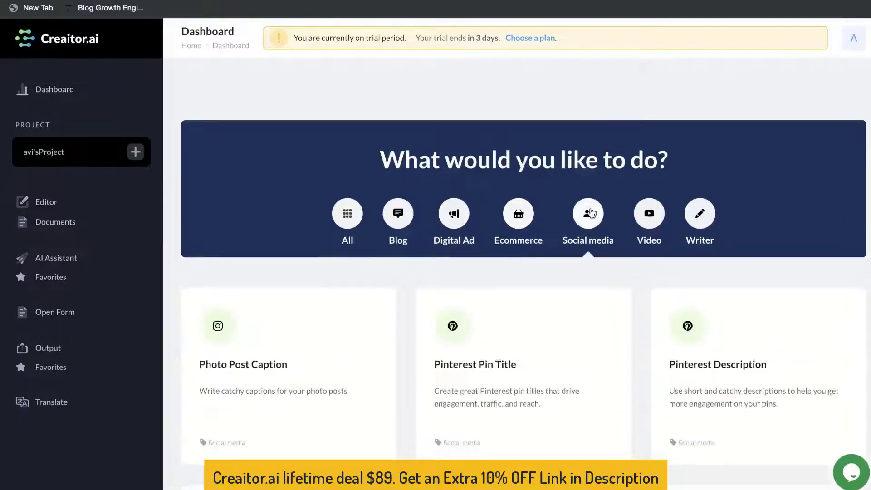
Check the Video and Writer categories, then list templates from All categories
scroll(590, 213, down, 1)
click(649, 181)
scroll(615, 243, down, 2)
click(700, 131)
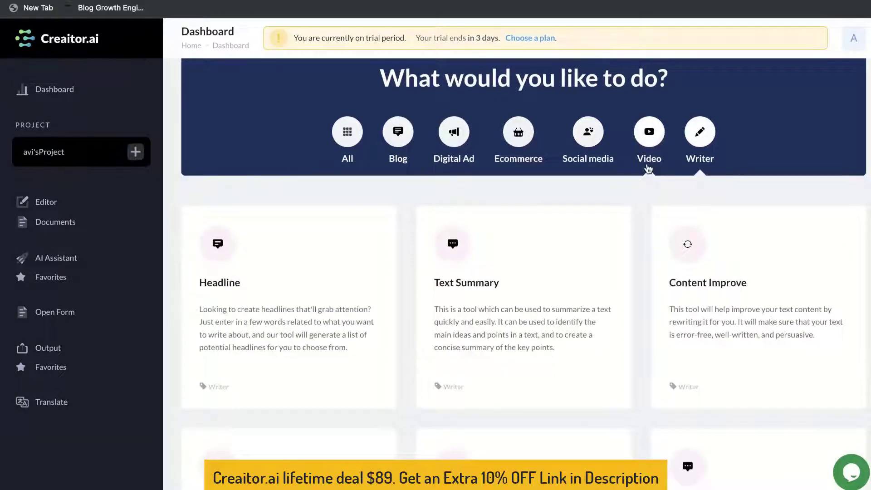
click(347, 132)
scroll(431, 293, up, 1)
scroll(408, 289, down, 3)
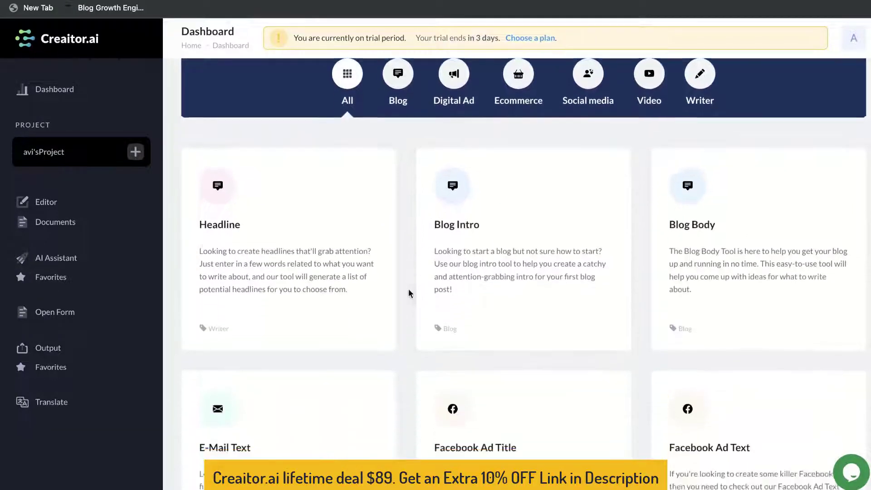
scroll(443, 267, down, 5)
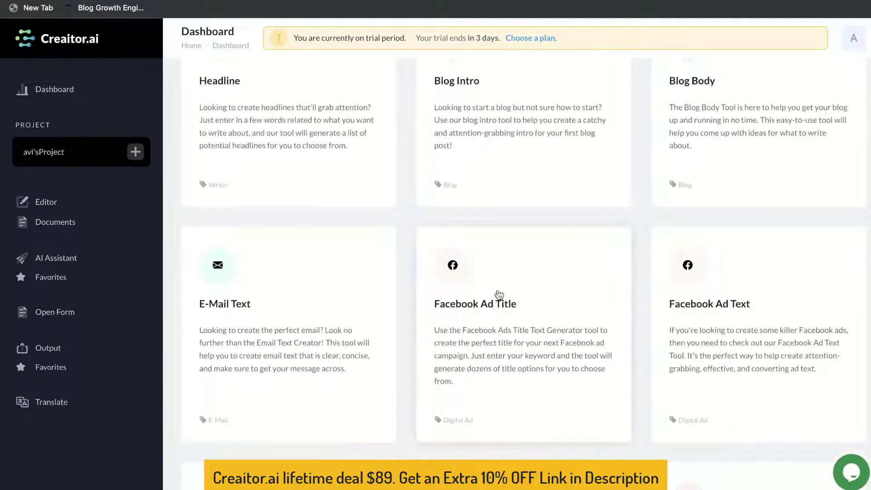
scroll(328, 262, down, 2)
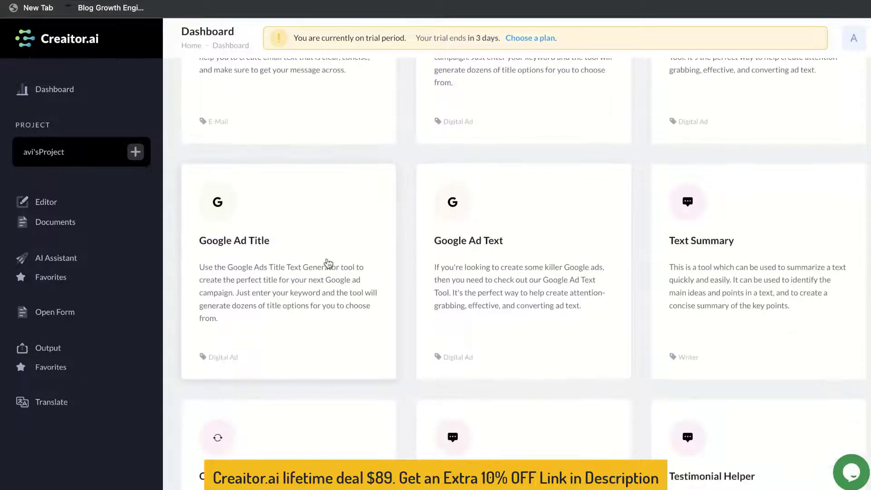
scroll(390, 276, down, 3)
scroll(391, 276, down, 5)
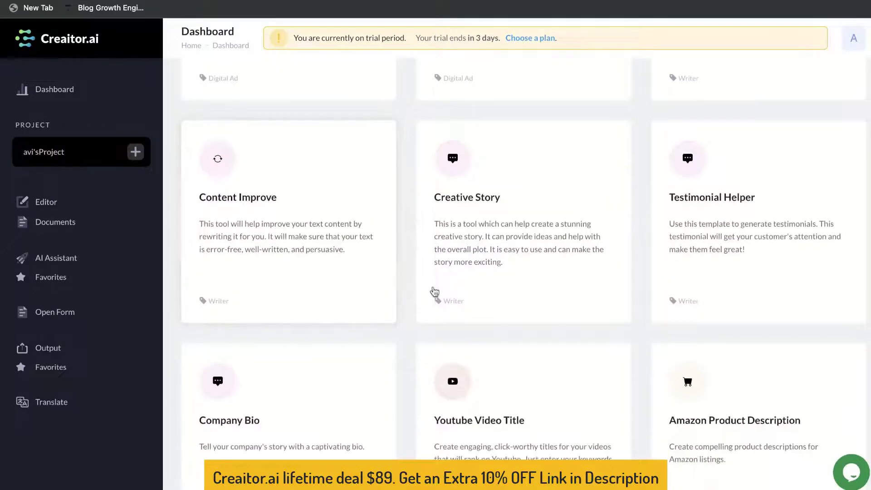
scroll(427, 295, down, 8)
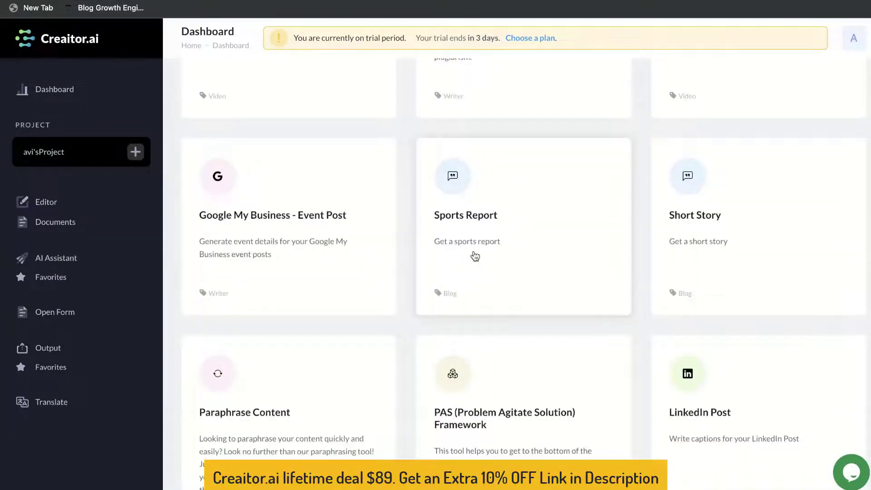
scroll(706, 247, down, 1)
scroll(706, 247, down, 3)
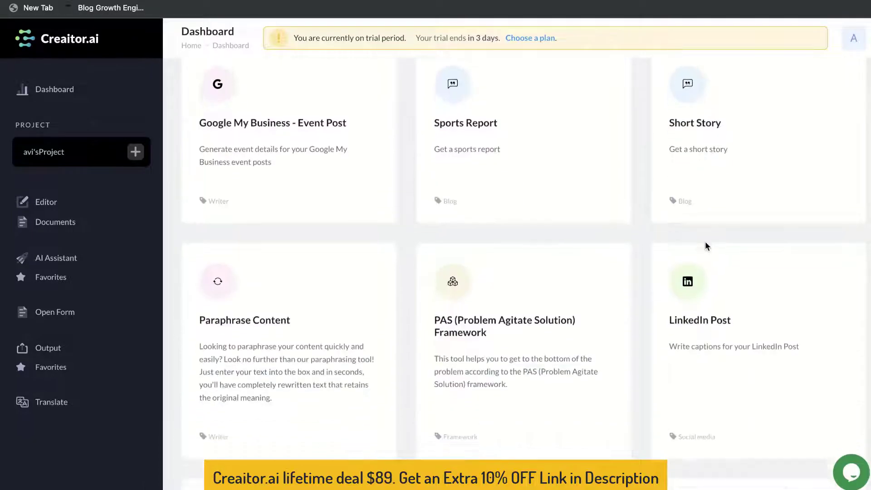
scroll(501, 327, down, 10)
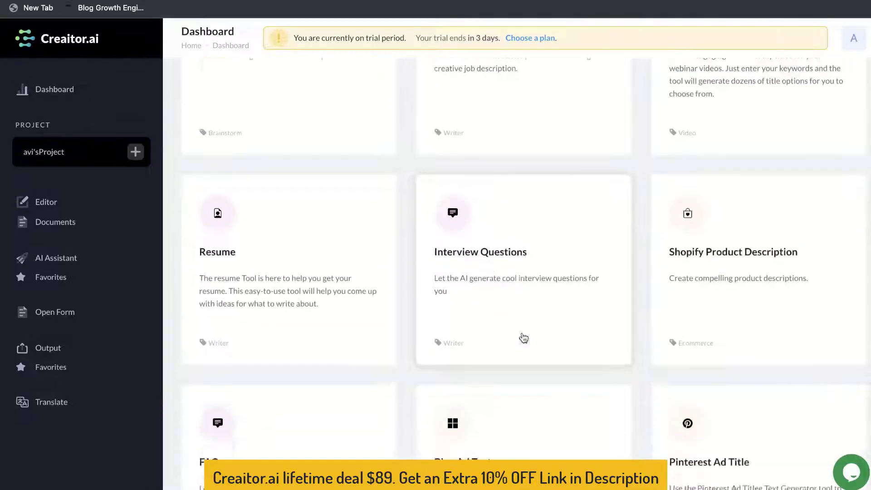
scroll(753, 149, down, 7)
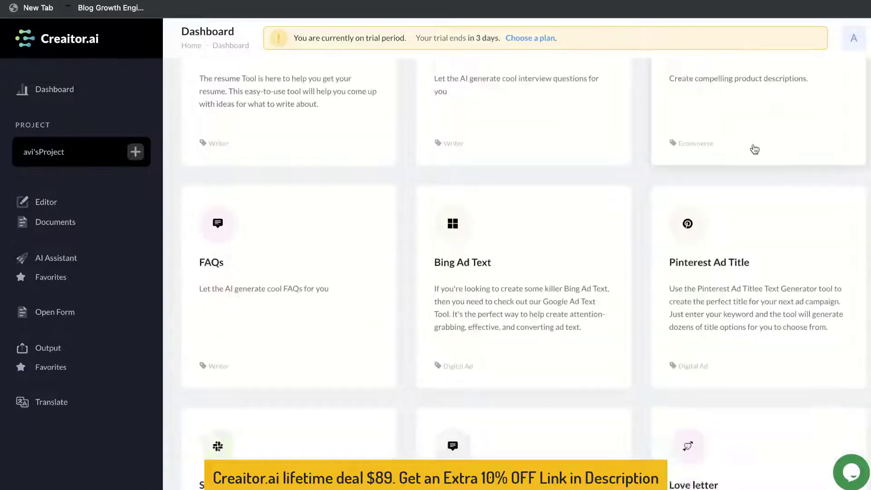
scroll(545, 243, down, 6)
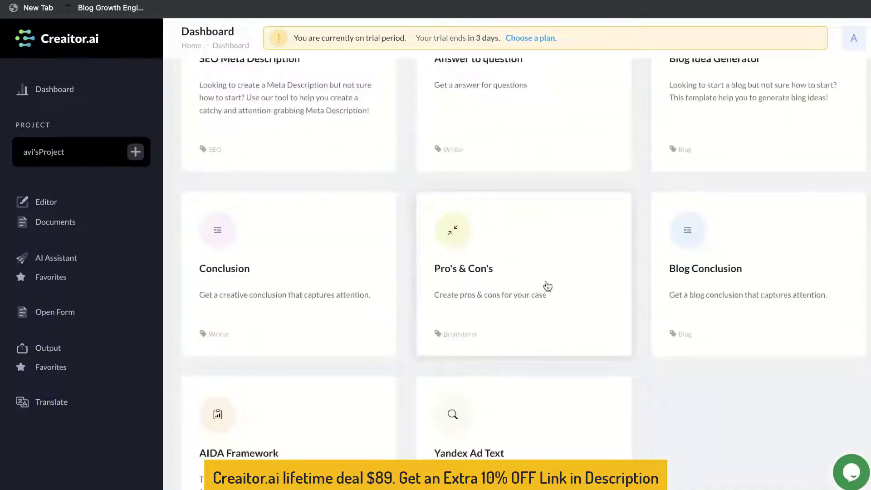
Create a new blank document from Documents and choose Blog Intro as its assistant template
click(55, 222)
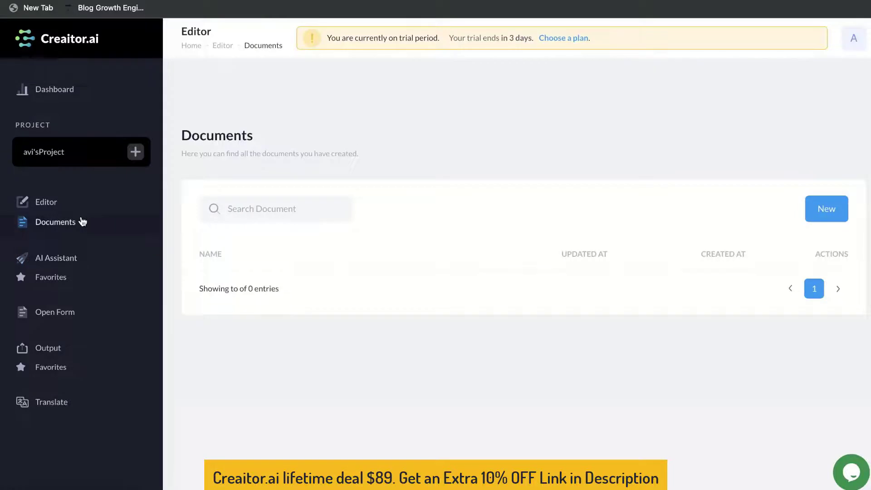
click(55, 205)
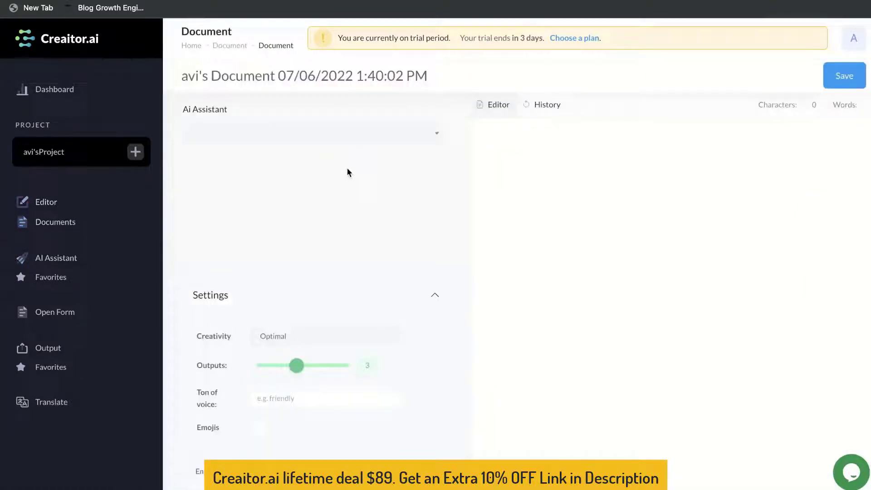
click(373, 133)
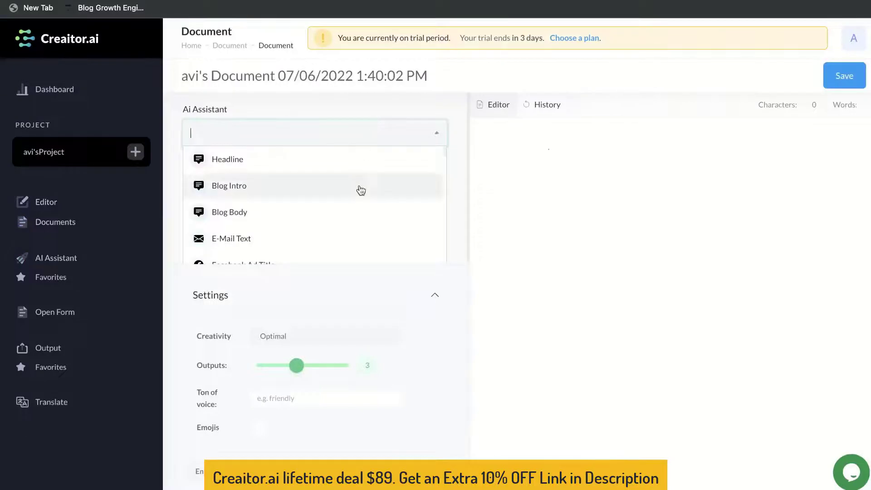
scroll(361, 190, down, 1)
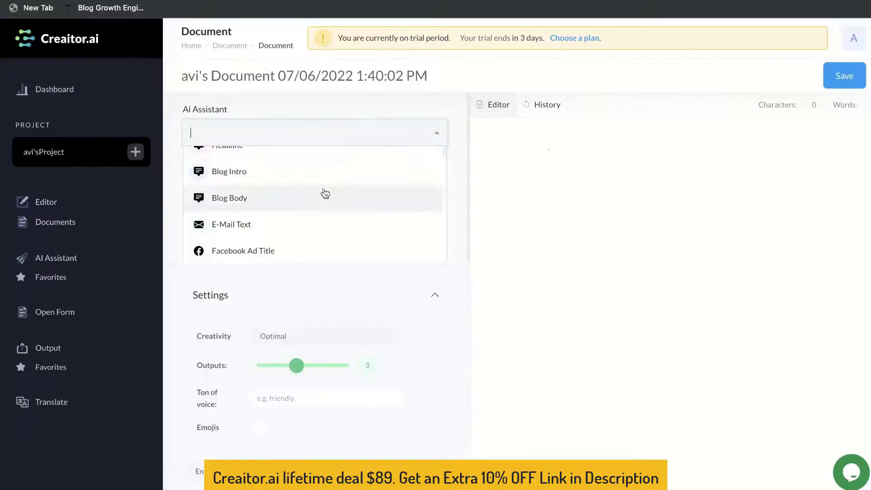
scroll(325, 192, up, 1)
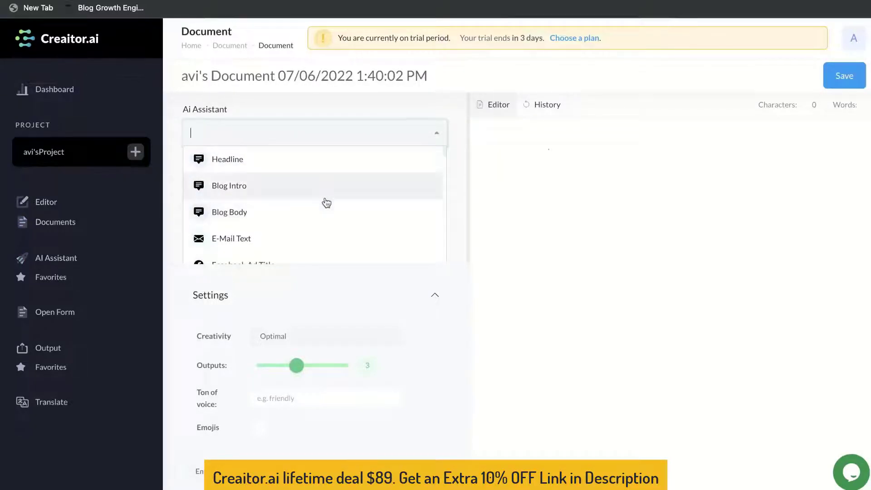
scroll(278, 198, down, 2)
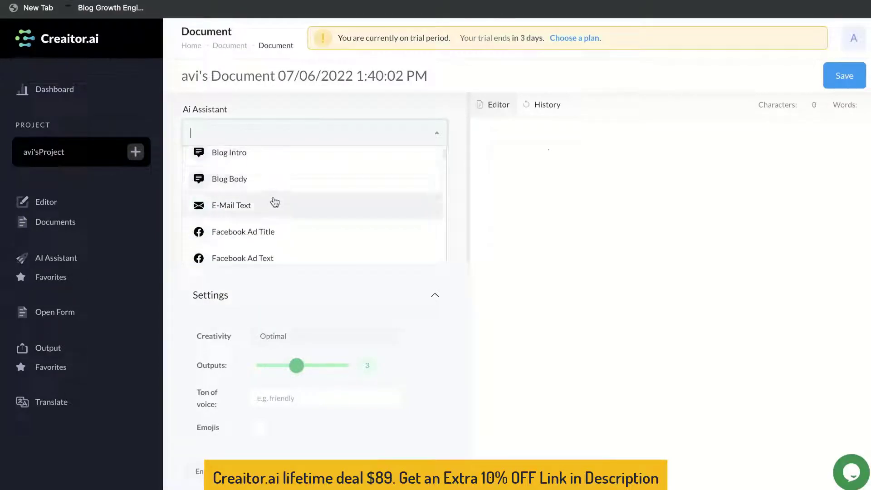
scroll(286, 194, down, 1)
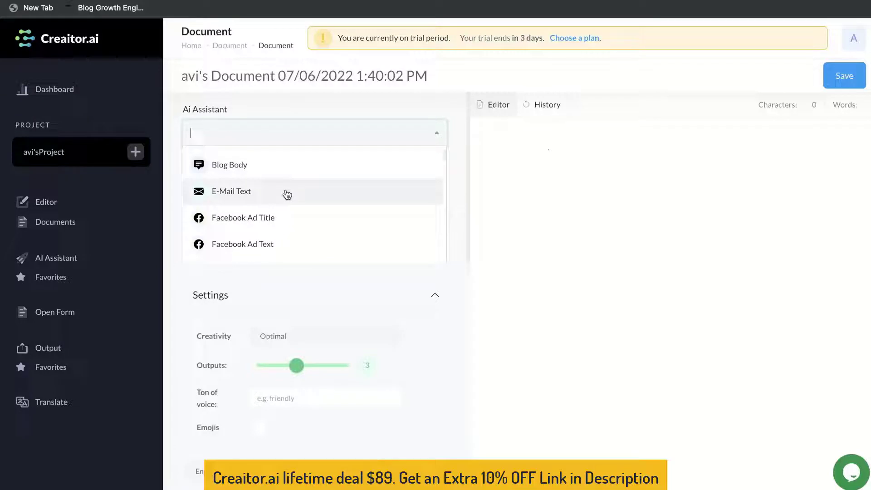
scroll(285, 194, down, 10)
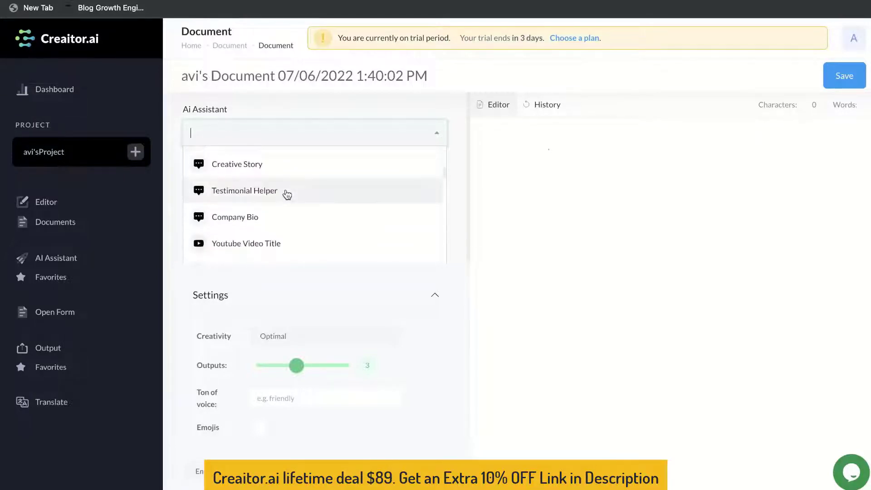
scroll(308, 194, up, 12)
click(320, 194)
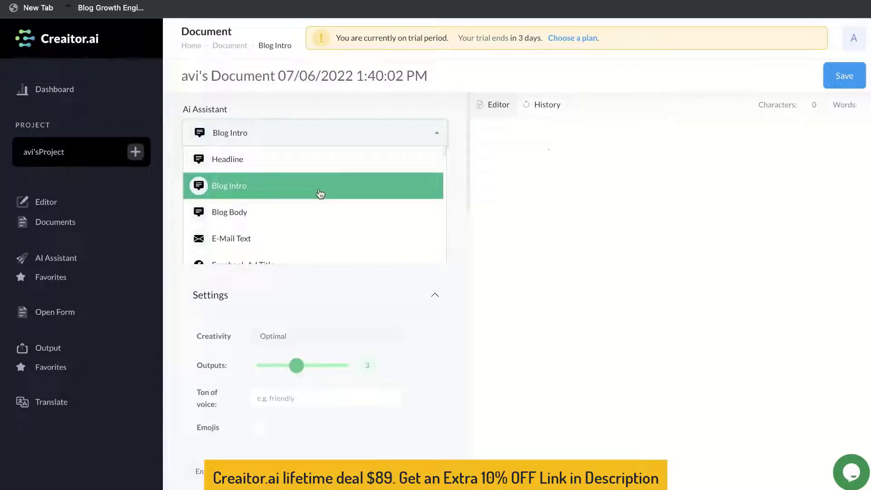
click(236, 191)
click(243, 188)
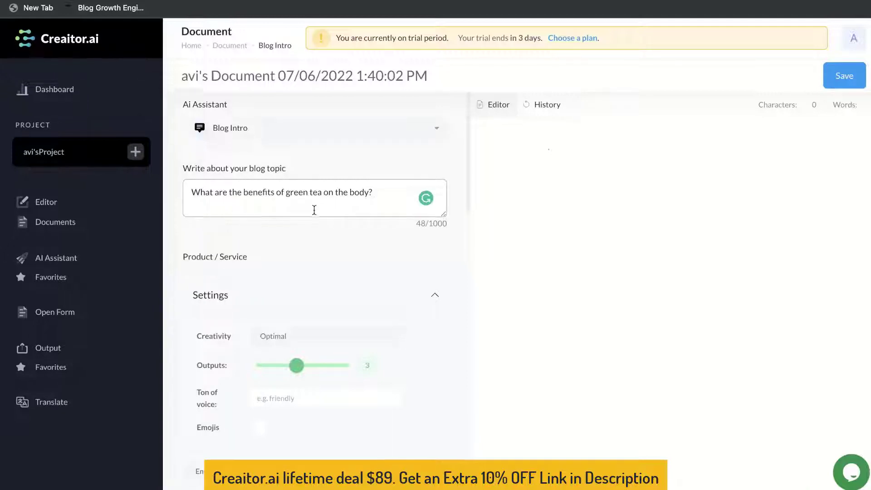
Enter 'green tea benefits on the body' as Product / Service and set outputs to 3
scroll(314, 208, down, 2)
scroll(317, 195, down, 2)
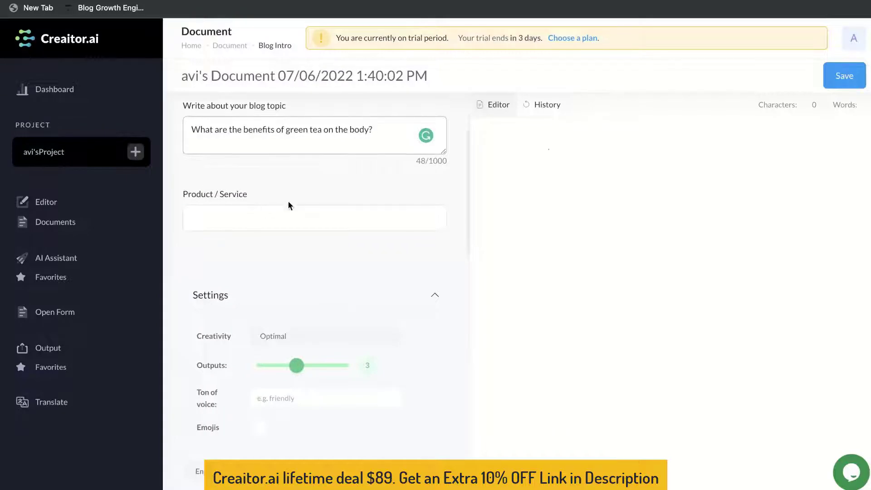
click(258, 212)
text(green tea benefits on the body)
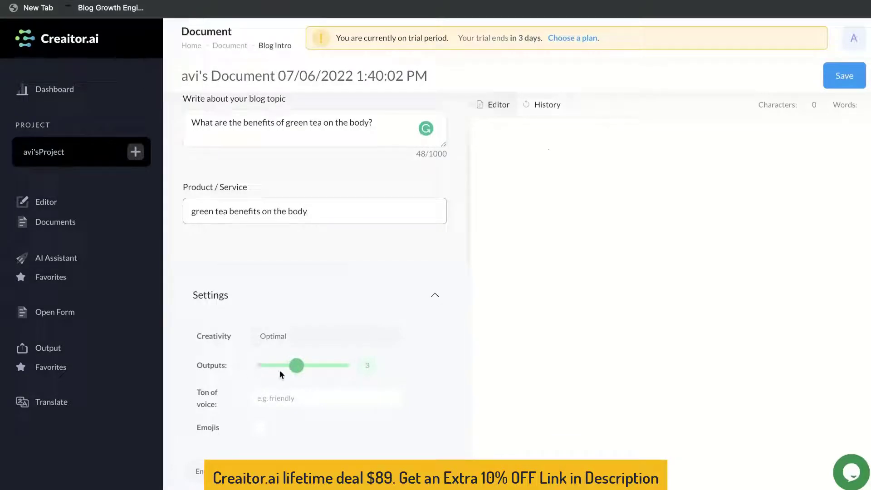
mouse_move(298, 373)
mouse_down()
mouse_move(333, 373)
mouse_move(301, 373)
mouse_up()
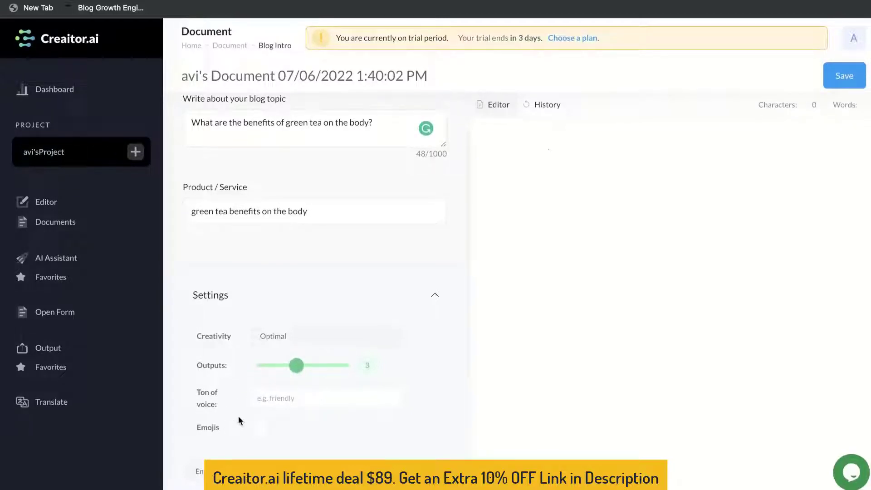
click(199, 471)
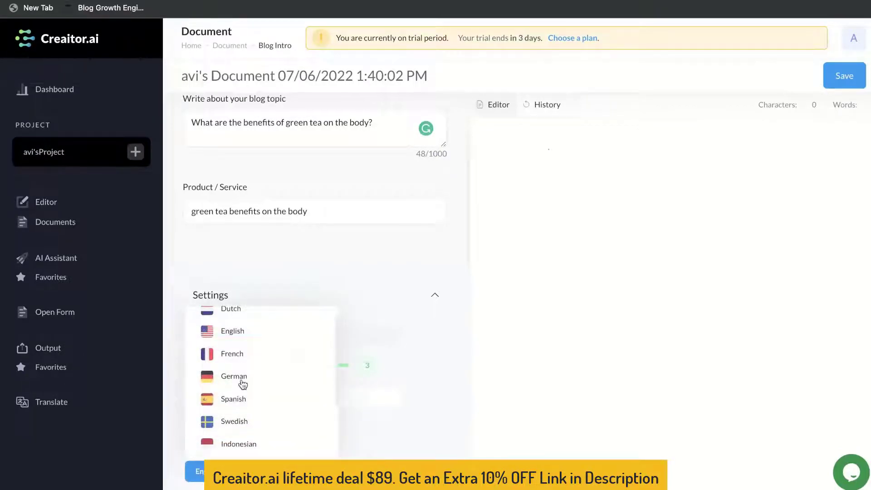
Browse the output languages and close the list with English still selected
scroll(262, 363, down, 1)
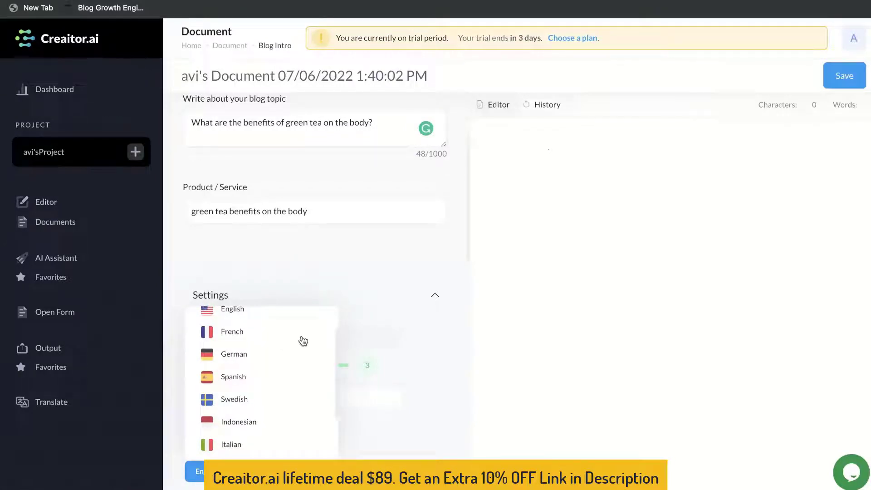
click(286, 376)
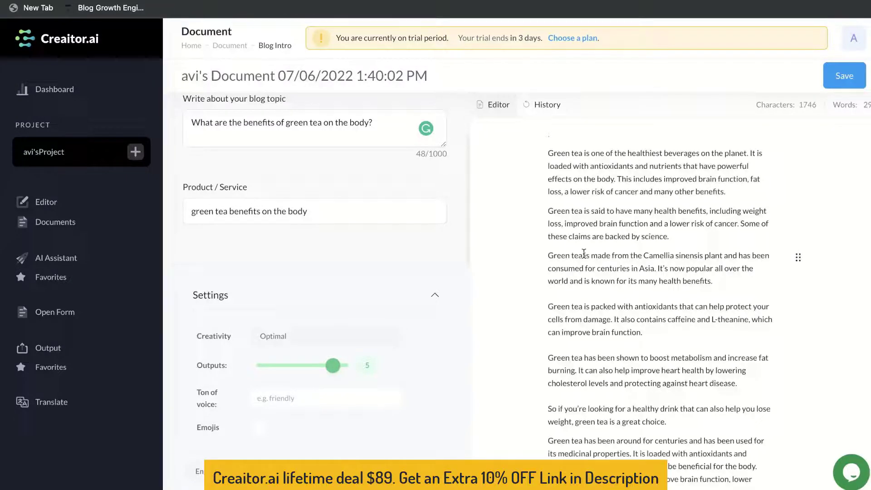
scroll(583, 253, down, 1)
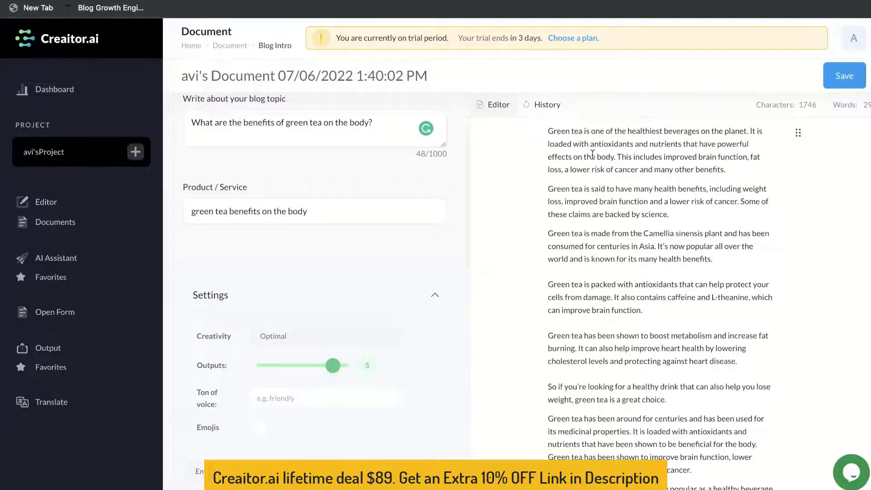
scroll(608, 269, down, 2)
scroll(608, 268, down, 4)
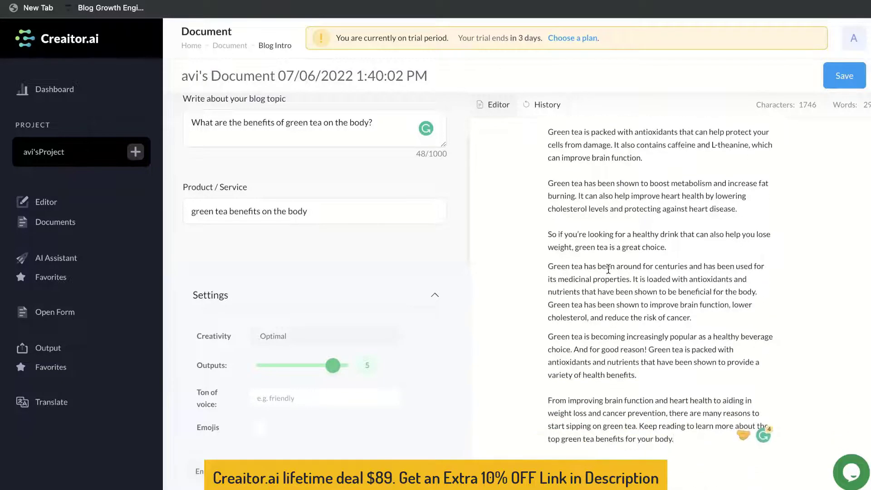
scroll(646, 288, up, 7)
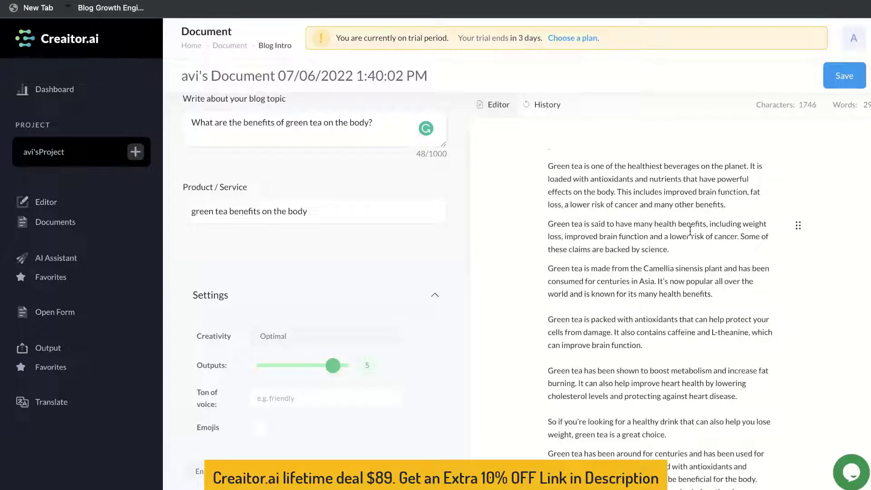
triple_click(562, 181)
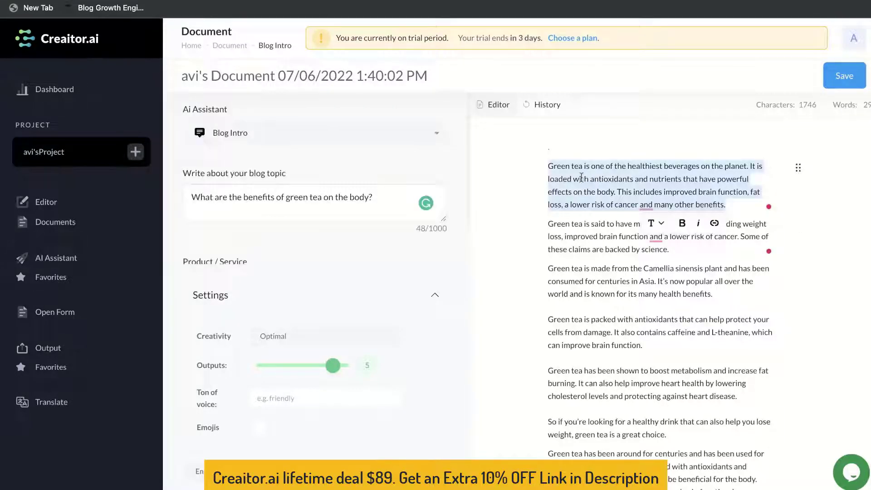
scroll(602, 226, down, 1)
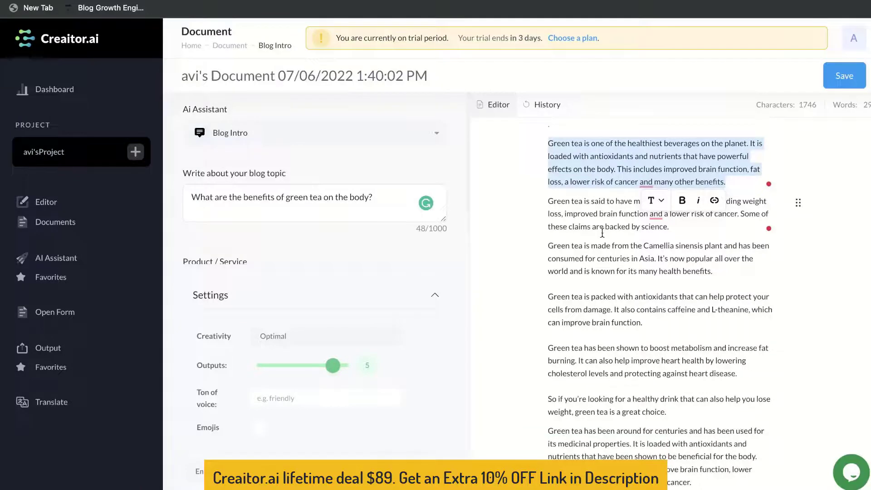
scroll(603, 232, down, 1)
triple_click(602, 232)
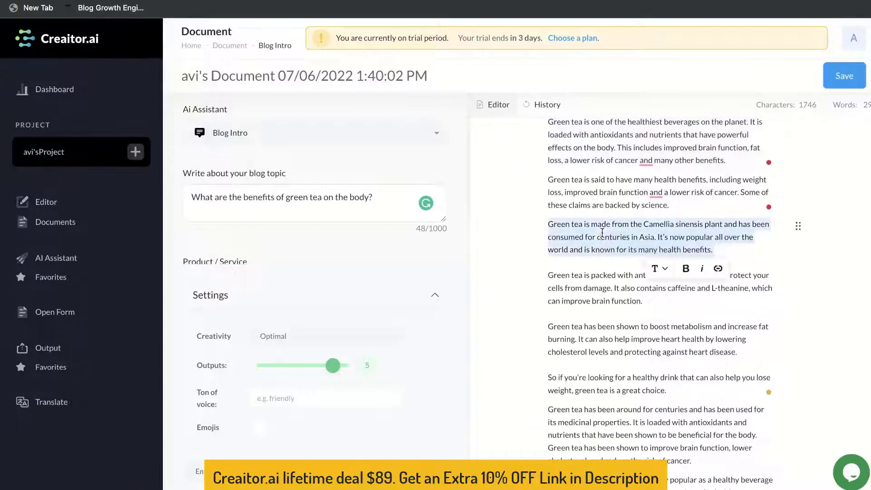
scroll(608, 232, down, 1)
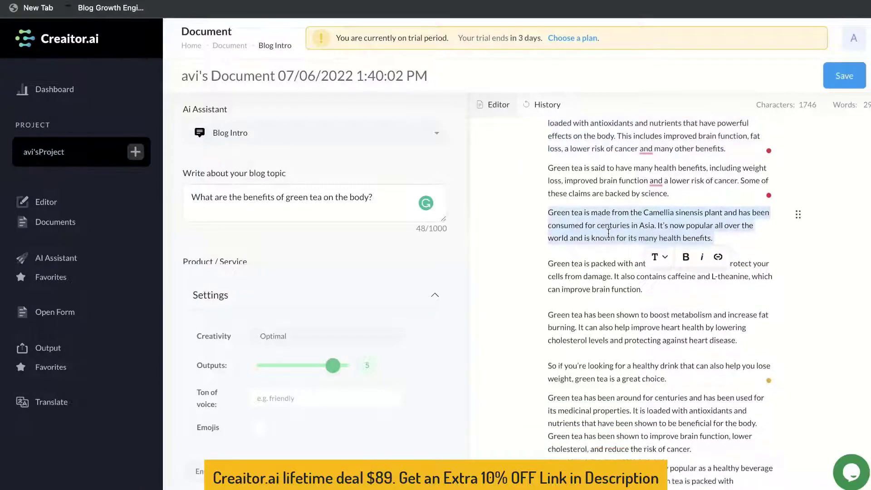
click(582, 294)
scroll(582, 294, up, 2)
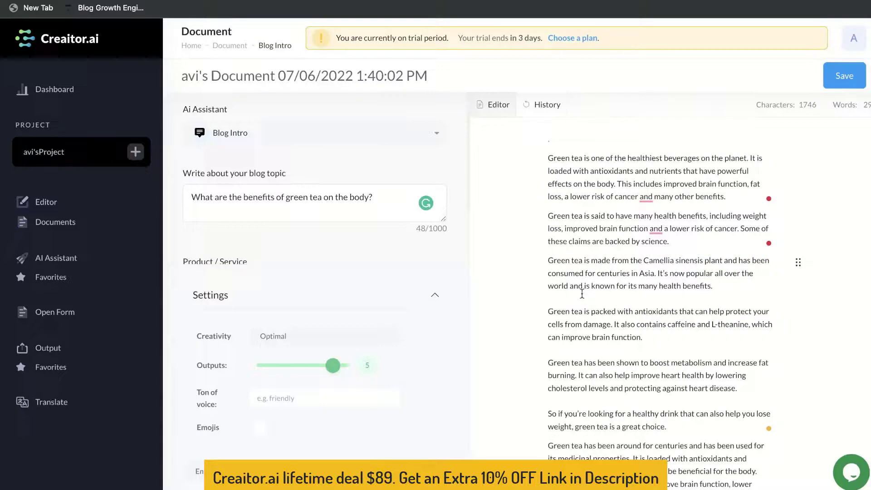
scroll(582, 294, down, 1)
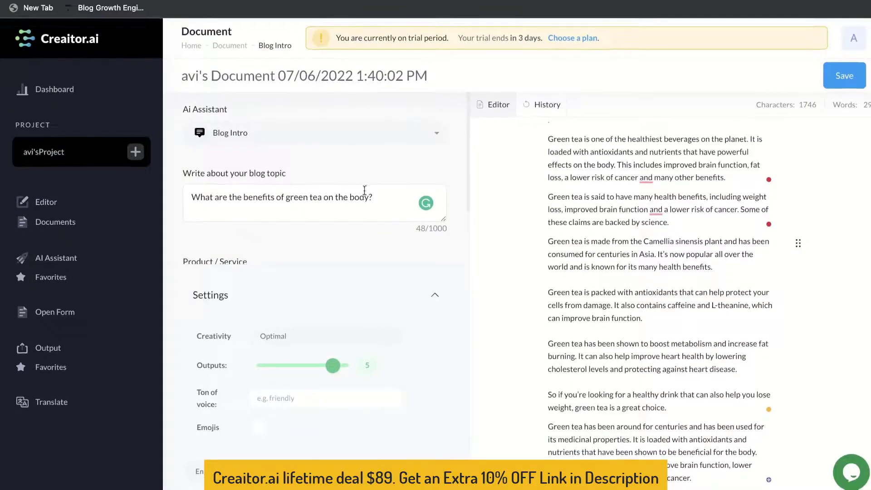
scroll(610, 236, down, 1)
scroll(628, 307, up, 2)
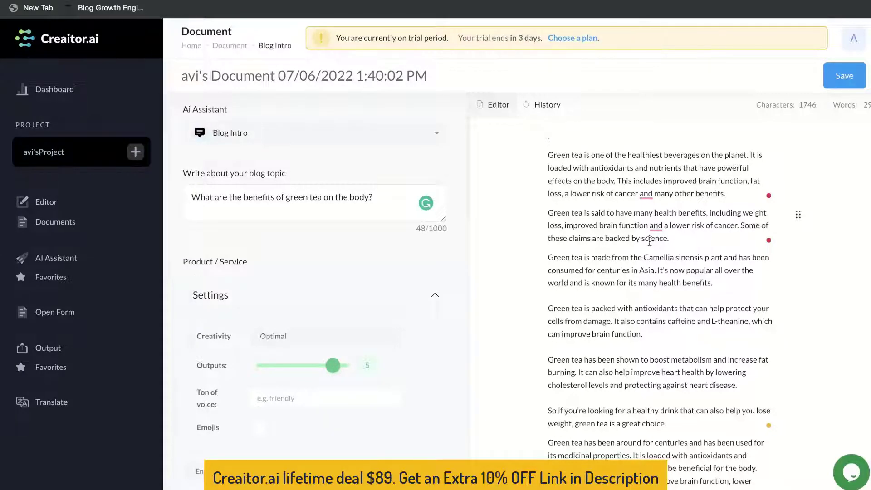
scroll(616, 267, down, 2)
scroll(621, 295, down, 1)
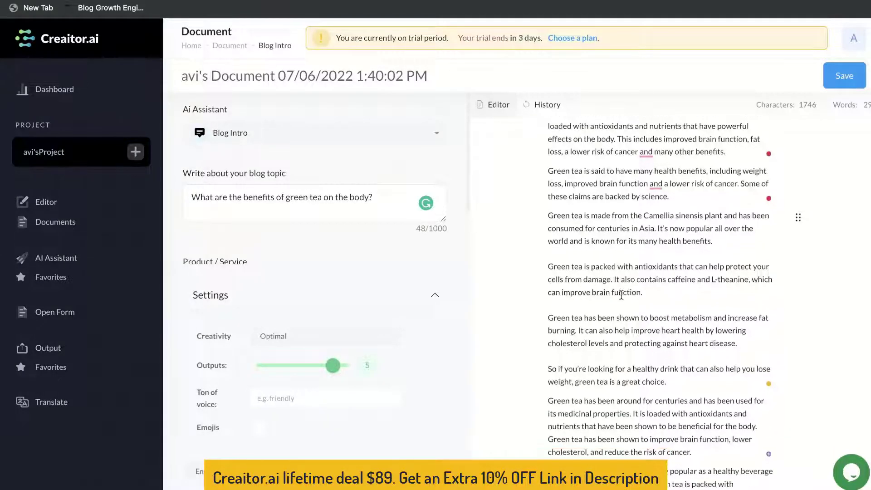
scroll(621, 295, down, 8)
Switch to Blog Body and paste the brain-function and cholesterol sentence as the blog topic
click(307, 132)
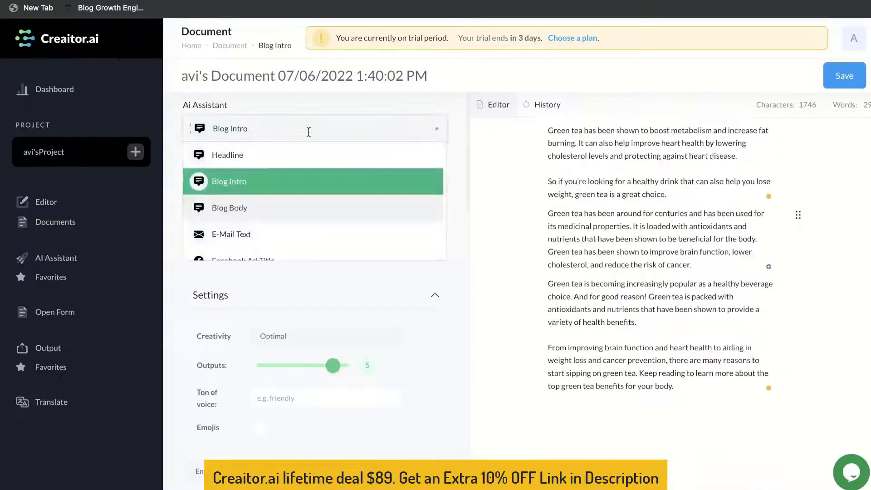
click(295, 209)
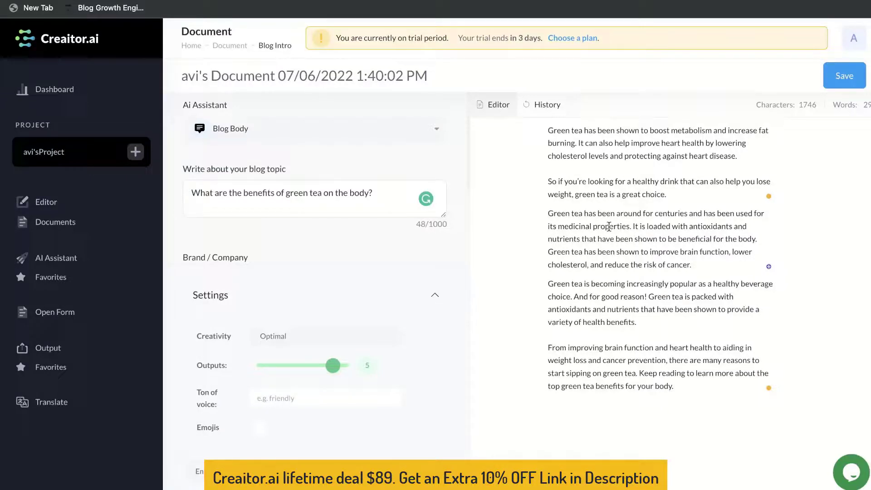
scroll(545, 290, up, 1)
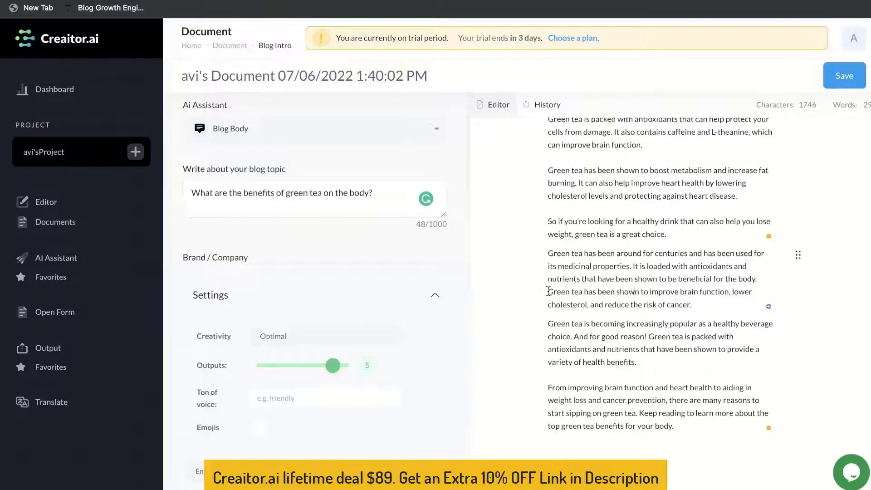
drag(548, 291, 693, 303)
key(ctrl+c)
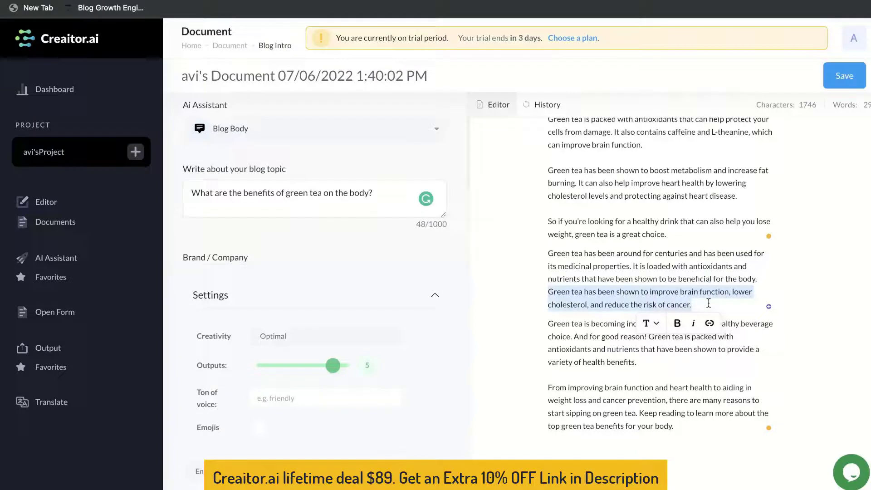
triple_click(294, 197)
key(ctrl+v)
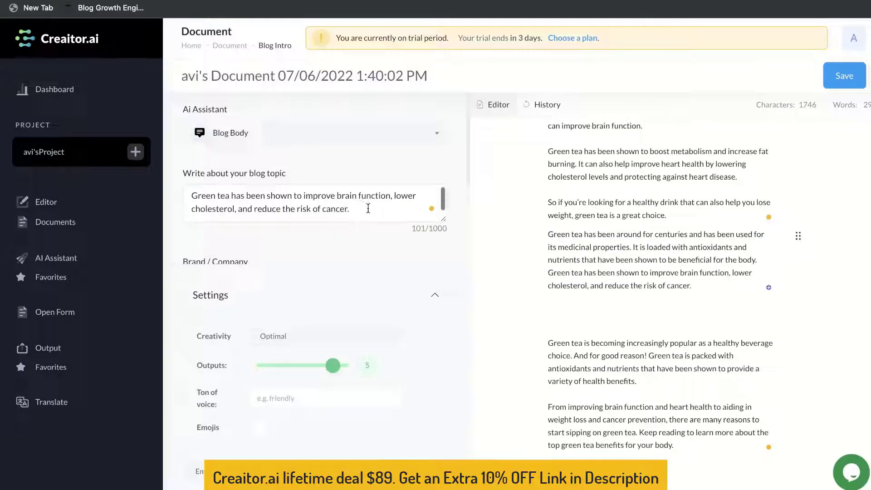
Set Keywords to 'green tea benefits on the body, green tea benefits on the mind'
scroll(368, 211, down, 3)
click(252, 232)
text(green tea benefits on the body)
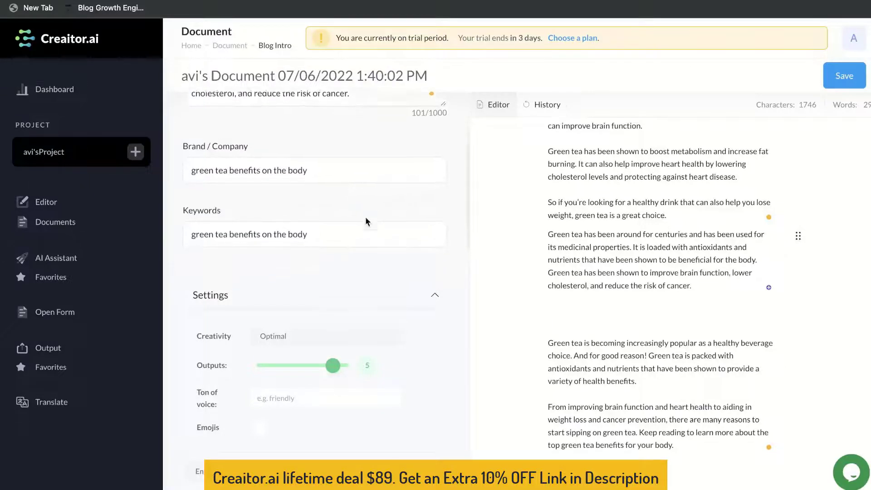
click(322, 229)
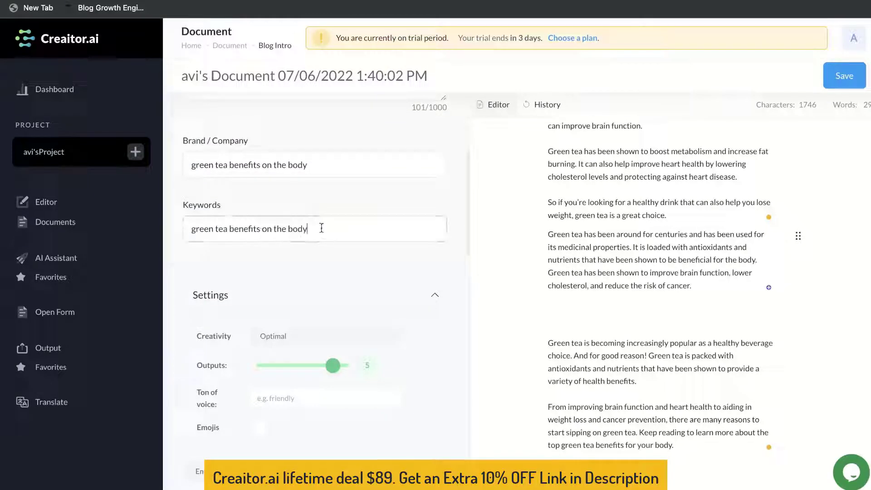
text(, green tea benefits on the mind)
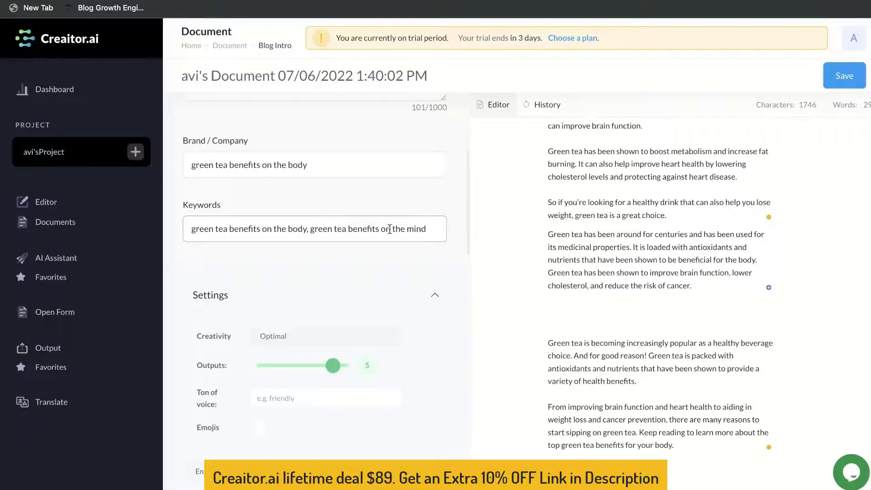
scroll(388, 230, down, 1)
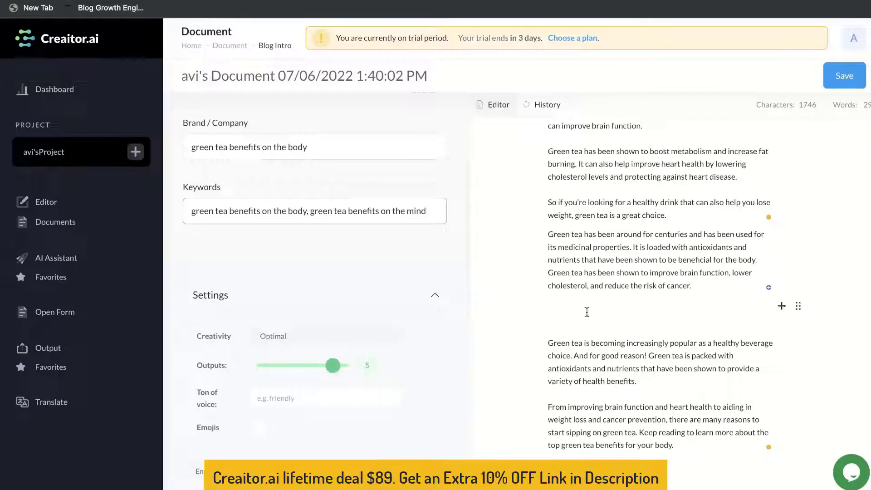
click(798, 304)
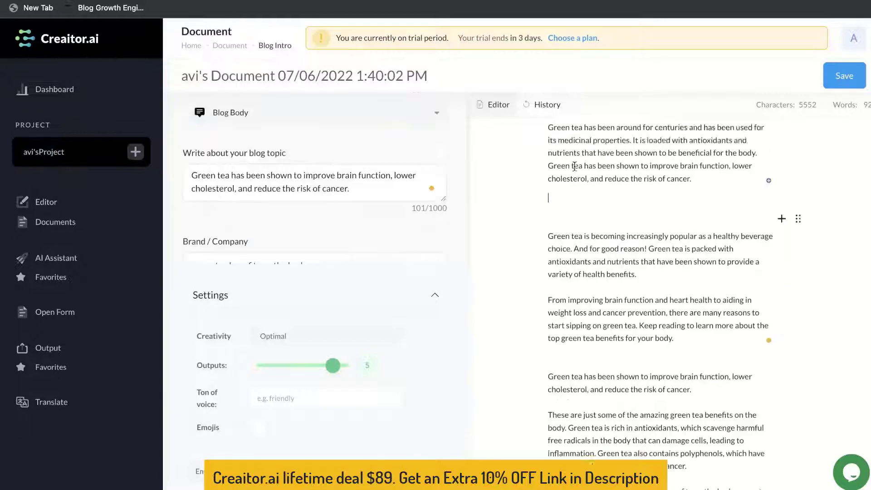
scroll(574, 166, down, 2)
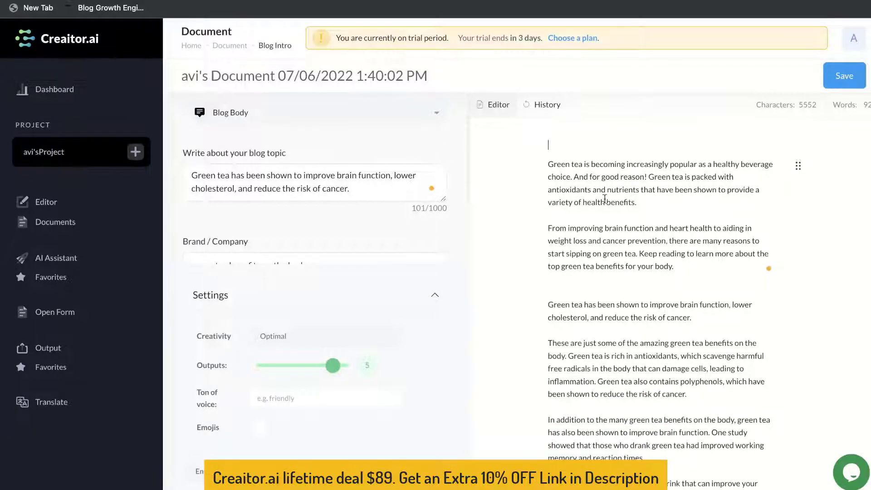
scroll(604, 196, down, 1)
scroll(605, 199, up, 3)
scroll(604, 198, up, 3)
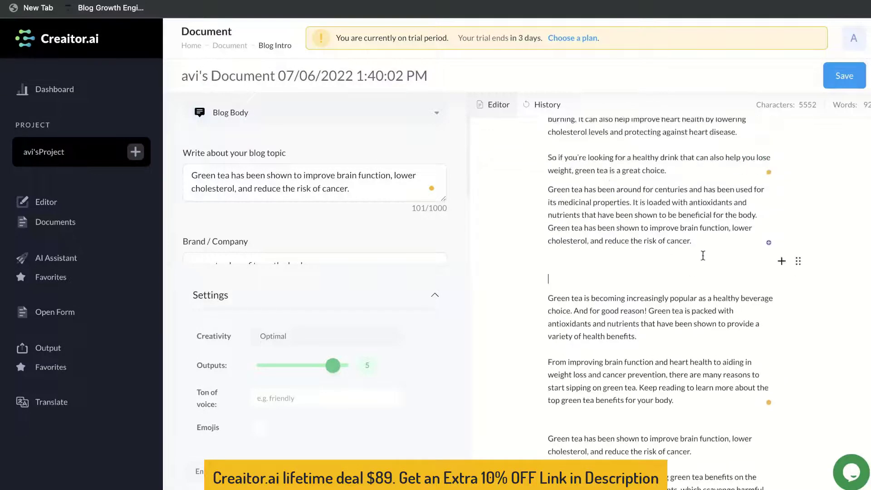
drag(648, 255, 632, 379)
scroll(632, 379, down, 4)
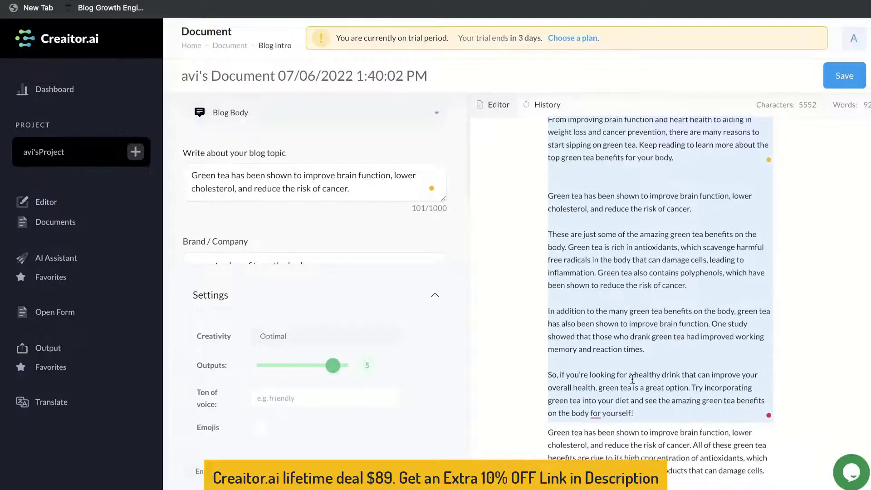
click(632, 379)
scroll(631, 379, down, 5)
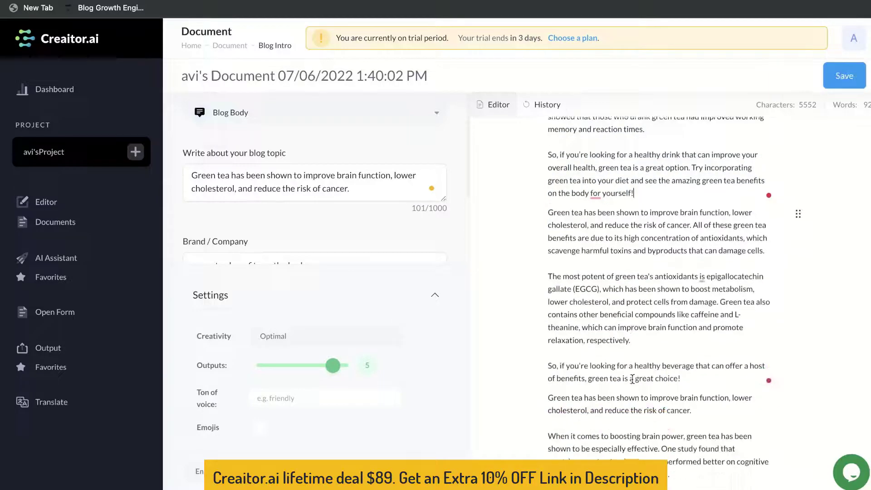
scroll(632, 379, down, 3)
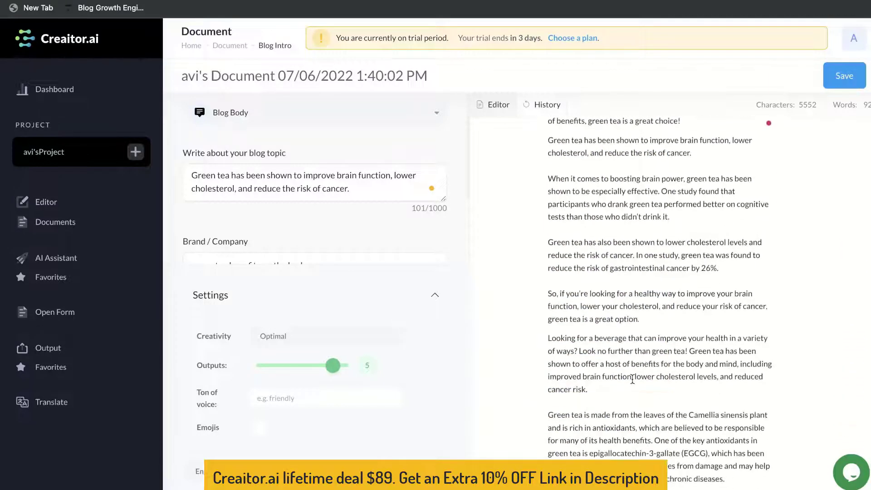
scroll(631, 379, down, 5)
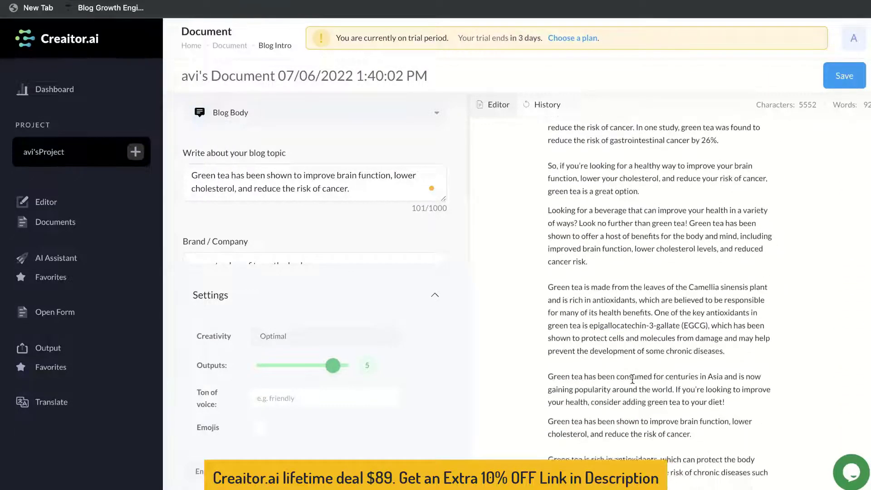
scroll(632, 379, down, 3)
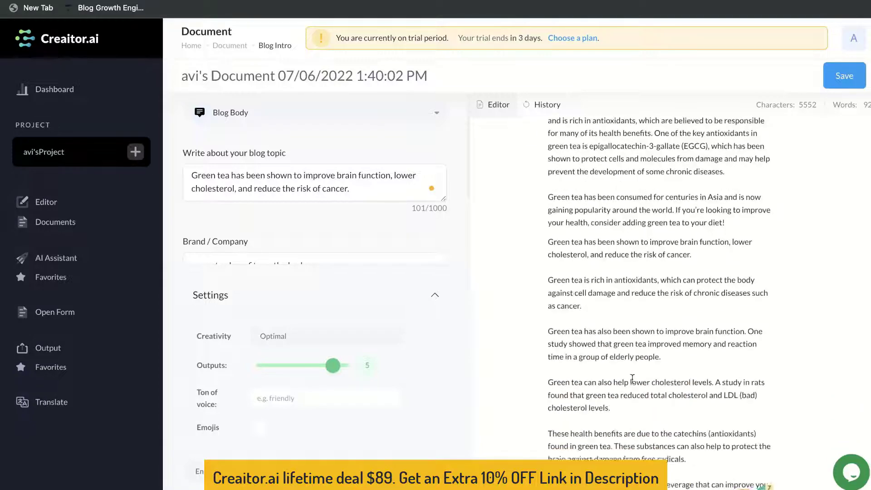
scroll(632, 379, up, 12)
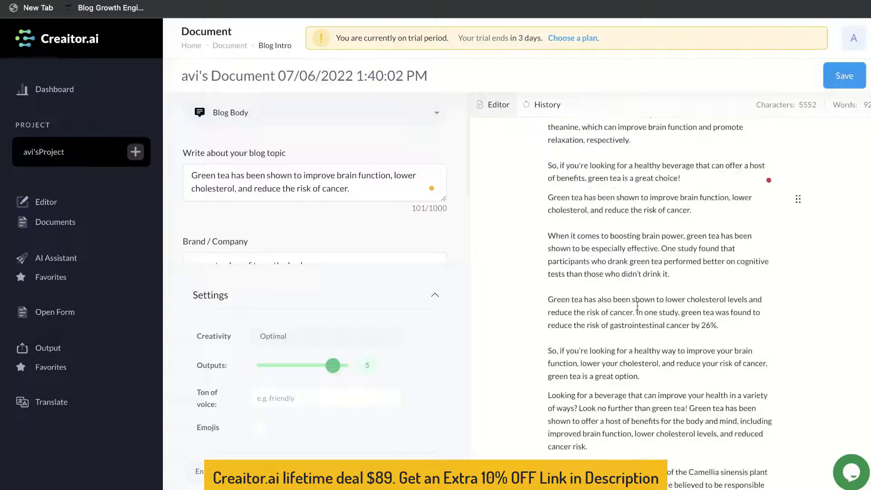
scroll(667, 296, up, 10)
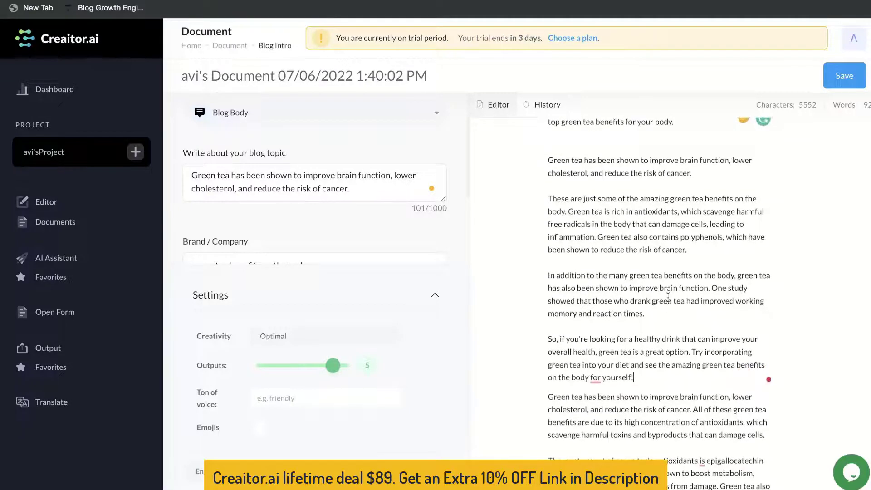
scroll(636, 288, up, 3)
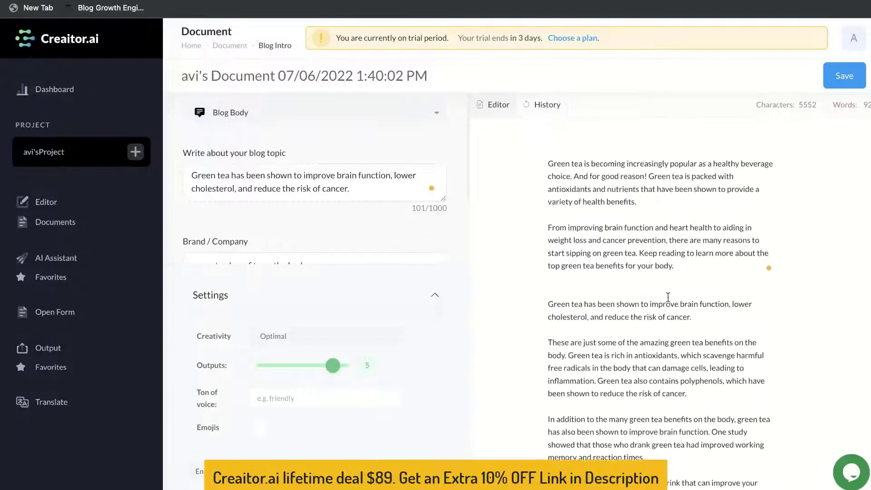
scroll(635, 288, down, 5)
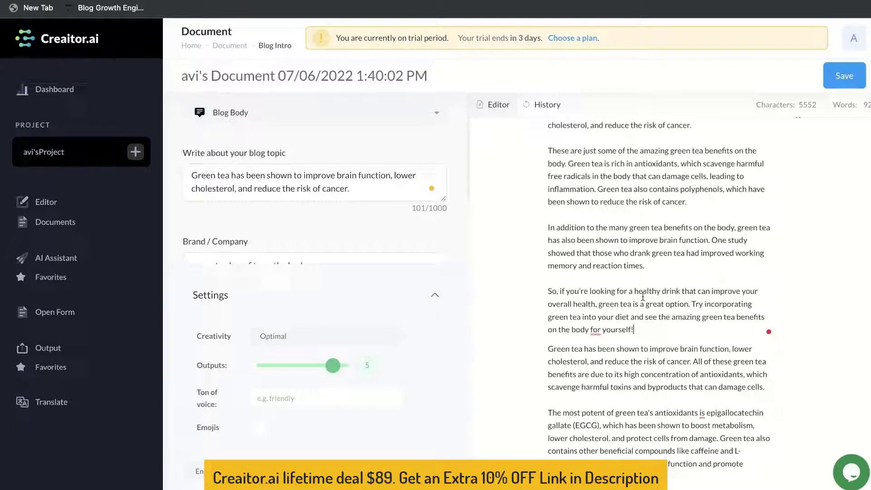
scroll(643, 297, up, 4)
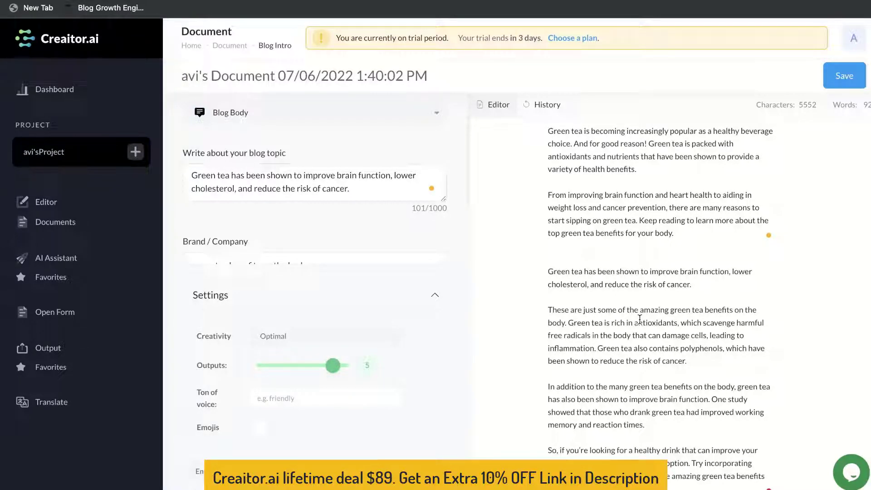
scroll(639, 319, down, 3)
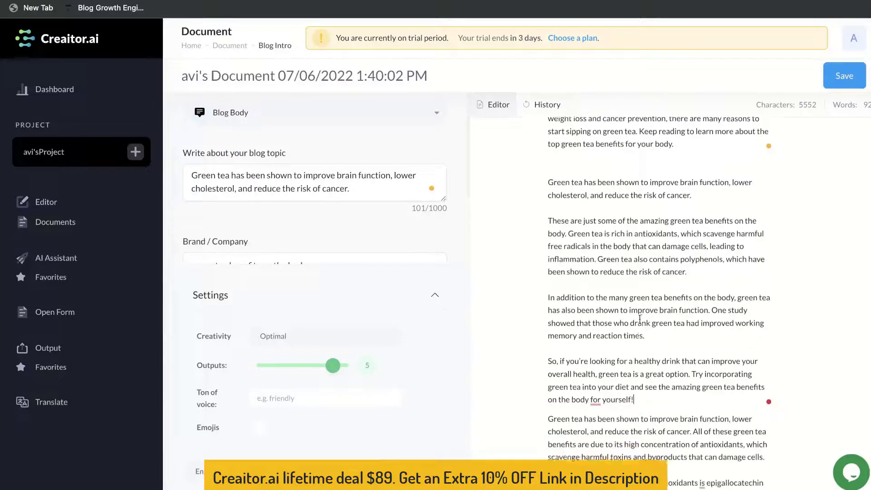
scroll(639, 319, down, 2)
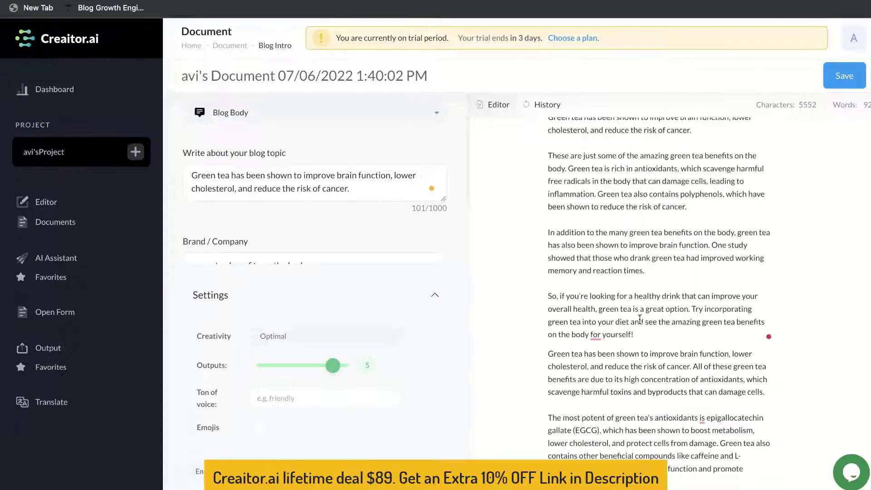
scroll(639, 320, down, 1)
scroll(639, 320, down, 4)
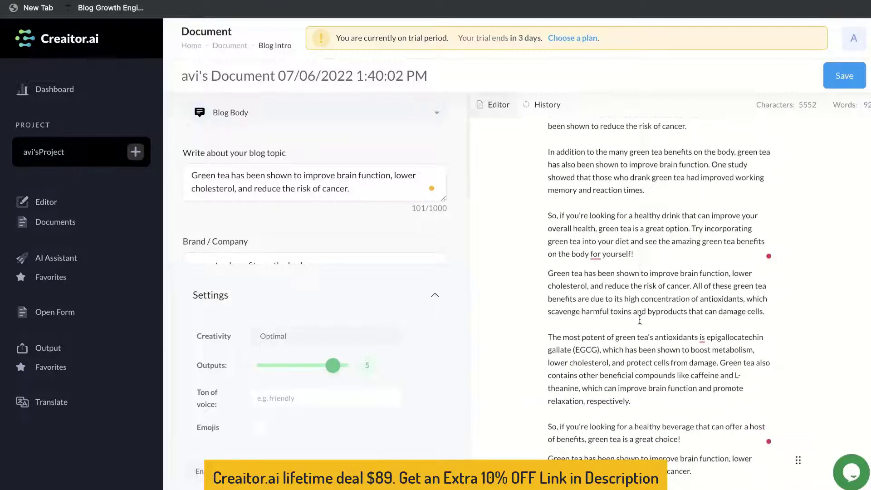
scroll(664, 244, down, 5)
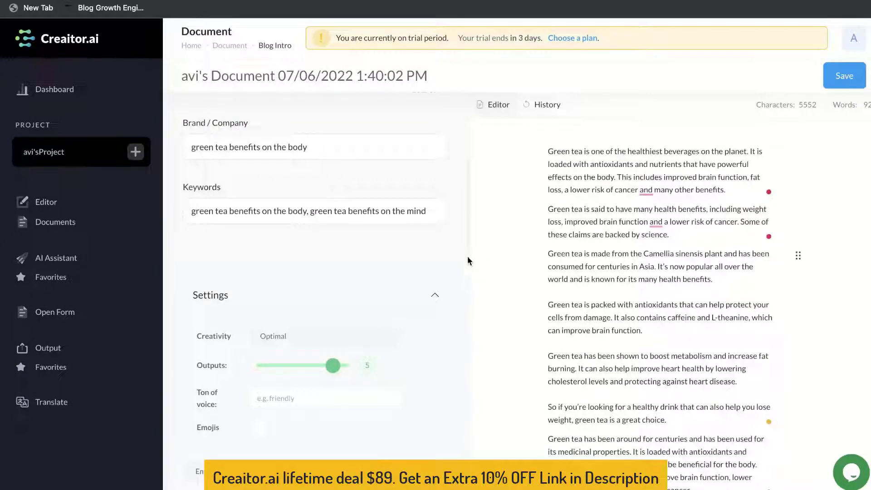
scroll(512, 230, down, 1)
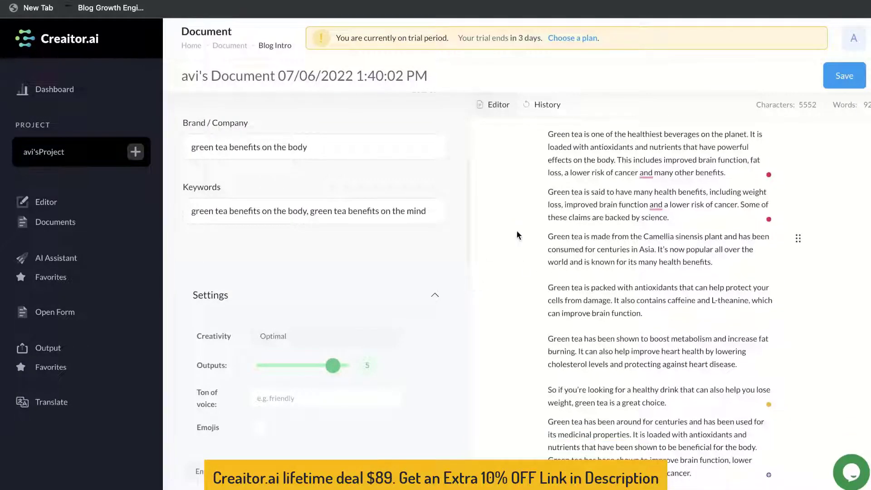
scroll(610, 193, down, 2)
scroll(644, 217, up, 1)
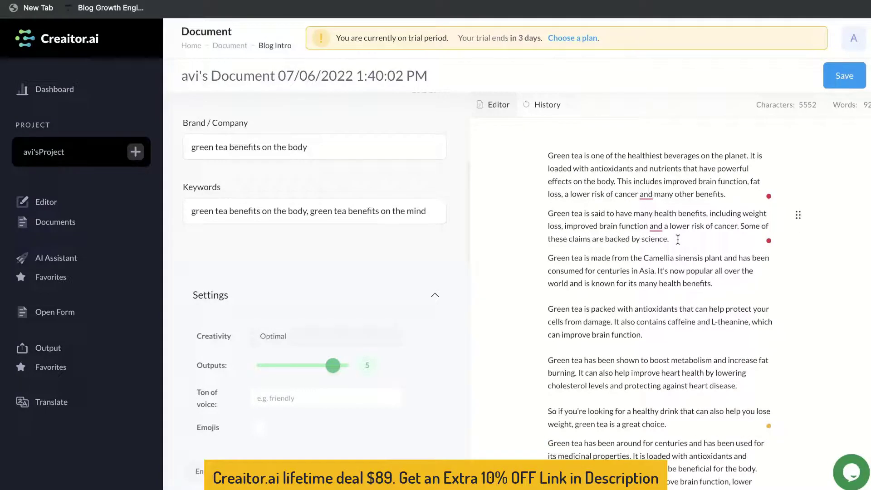
scroll(677, 239, down, 5)
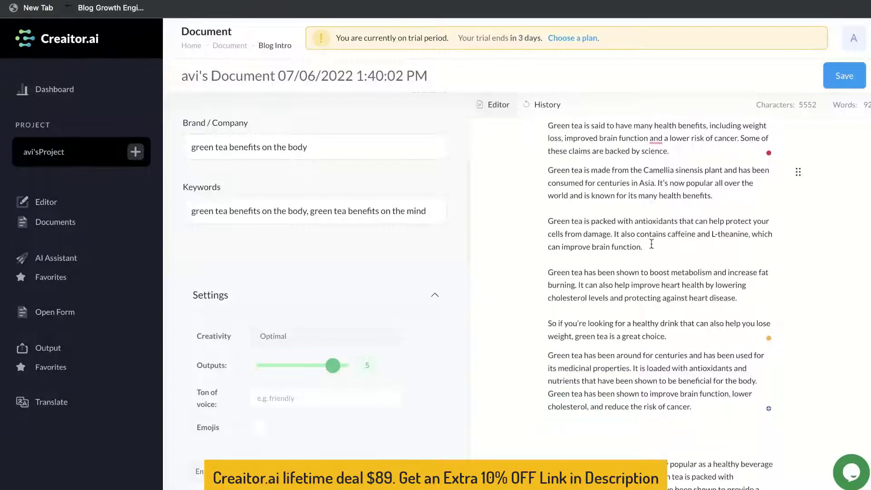
scroll(651, 244, down, 8)
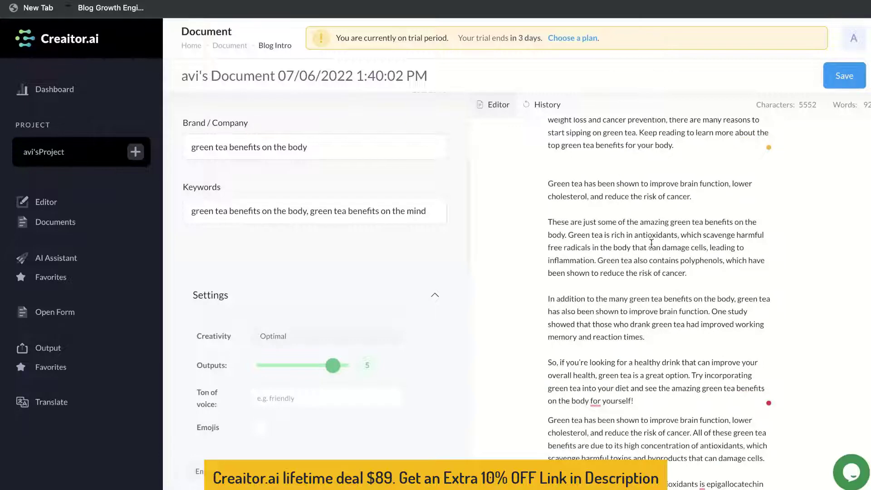
scroll(651, 243, down, 5)
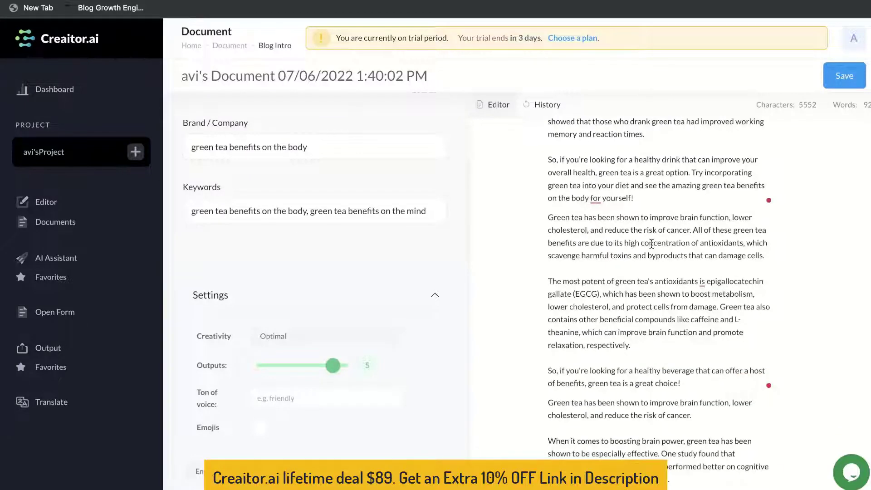
scroll(651, 244, up, 6)
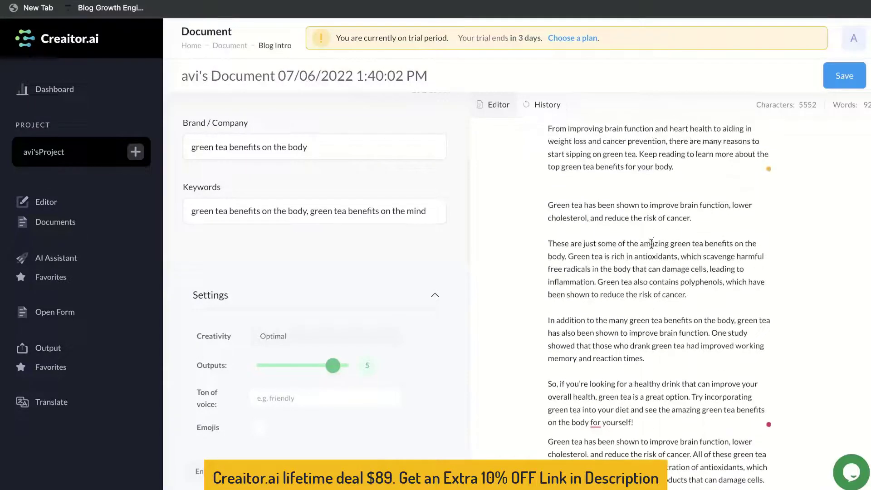
scroll(651, 243, up, 6)
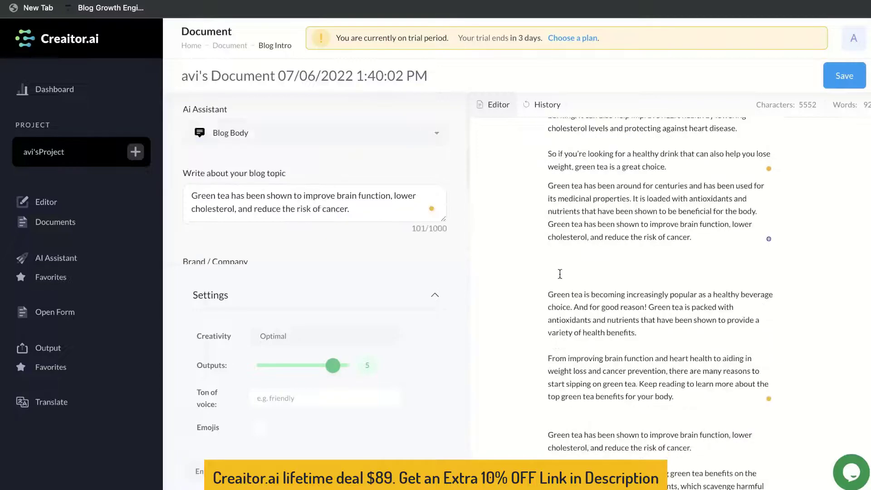
Choose Blog Outline for 'The benefits of green tea on the mind and body' with 4 outputs
click(420, 136)
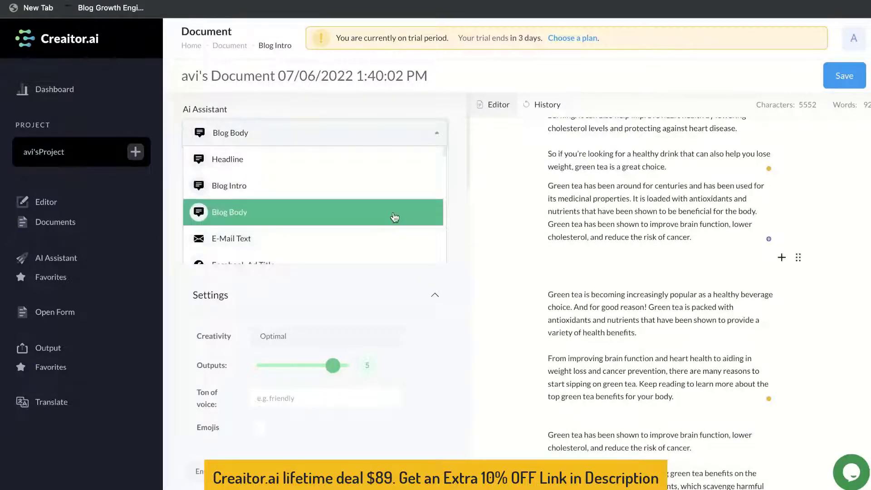
scroll(383, 190, up, 1)
click(371, 151)
click(358, 136)
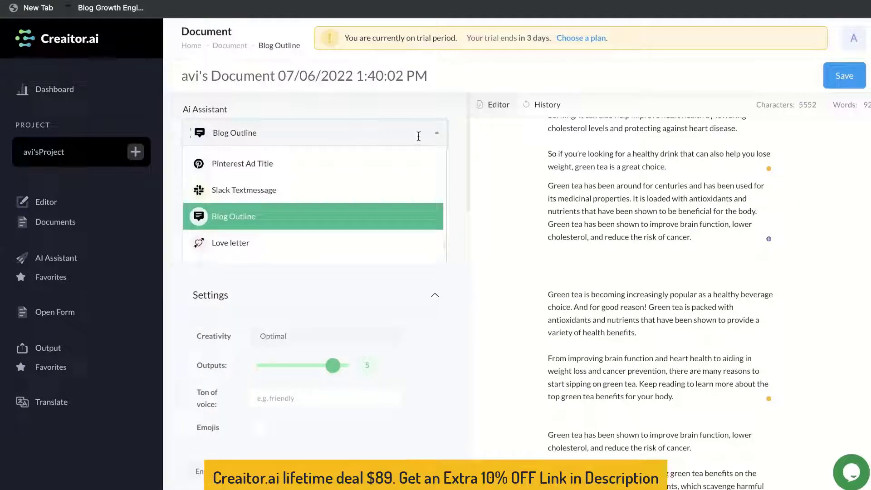
click(492, 139)
double_click(323, 197)
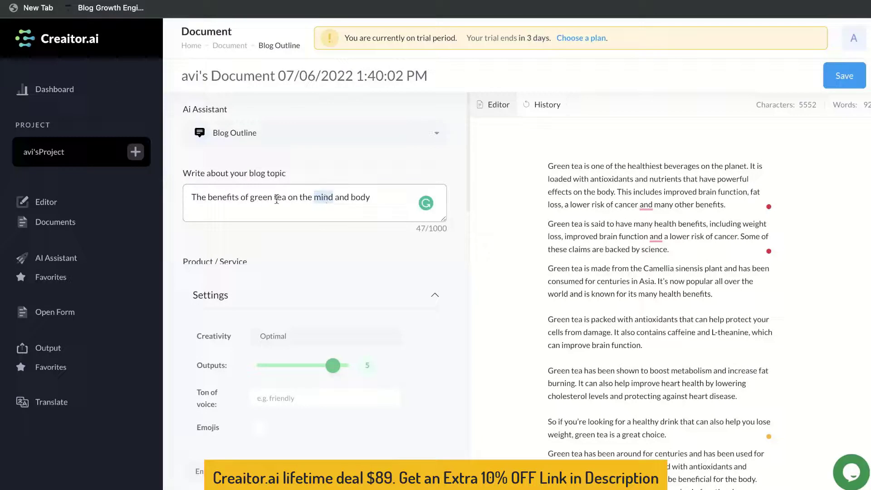
scroll(274, 211, down, 1)
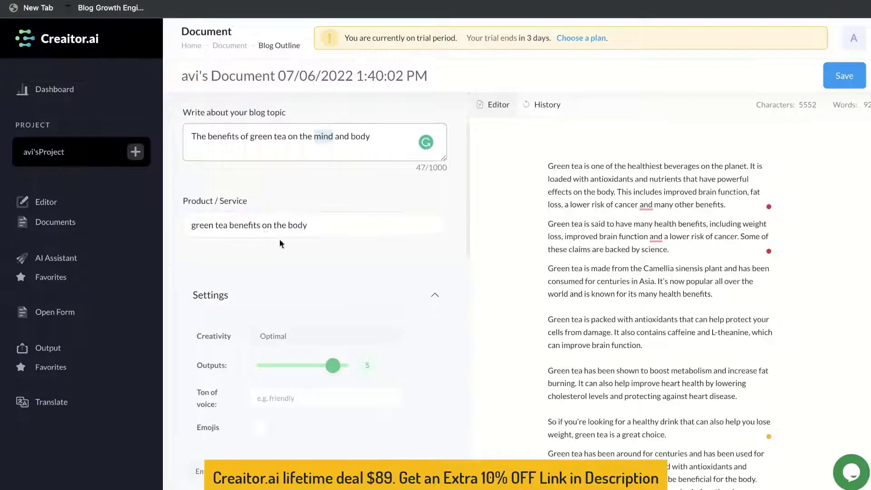
scroll(268, 217, down, 1)
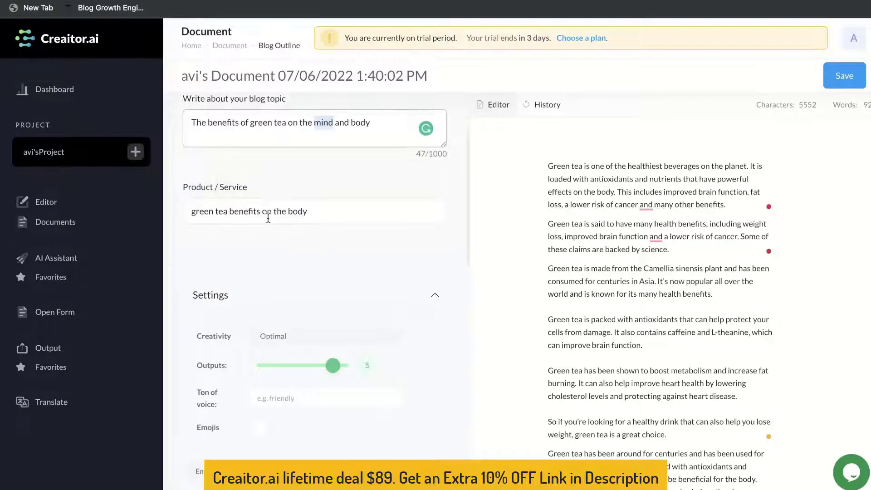
drag(332, 367, 316, 373)
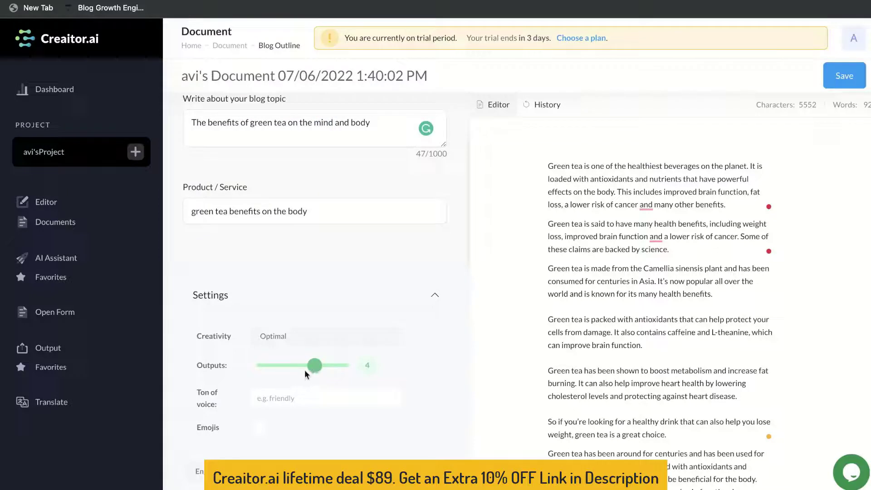
drag(316, 366, 335, 368)
scroll(668, 310, down, 15)
Place the cursor at the document end and review outlines on weight loss, heart health and diabetes
click(636, 300)
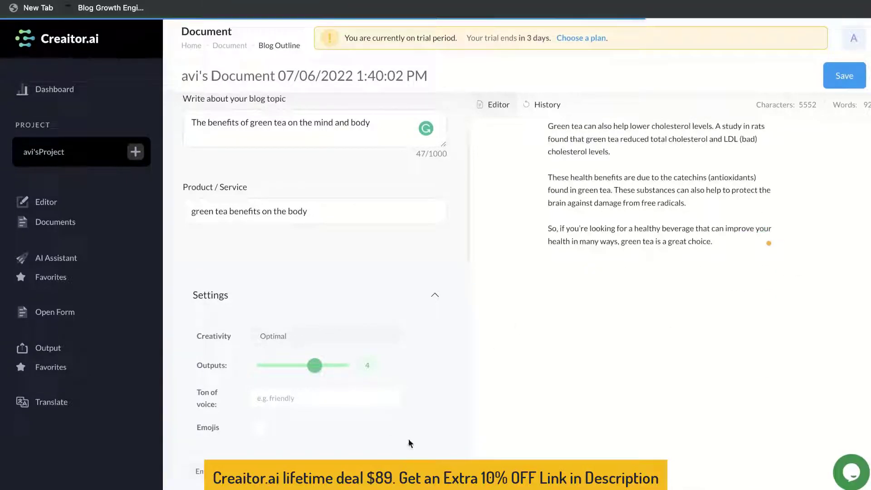
scroll(545, 317, down, 2)
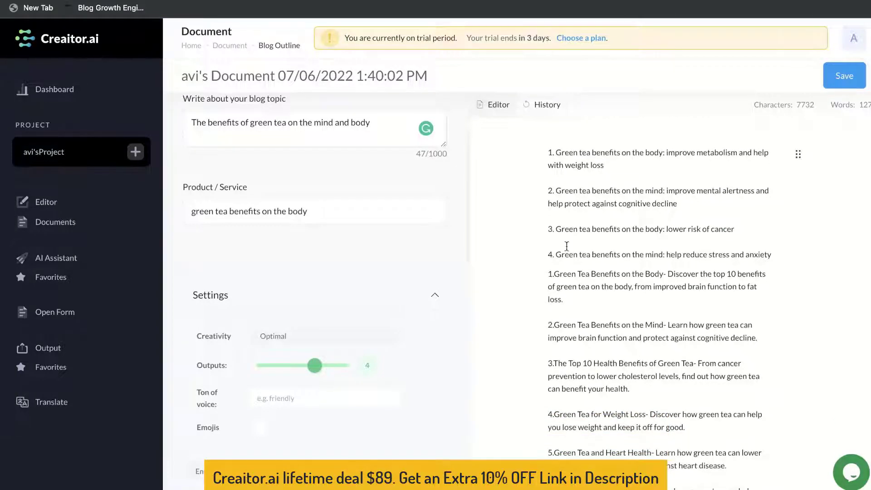
scroll(566, 246, down, 1)
scroll(567, 247, down, 10)
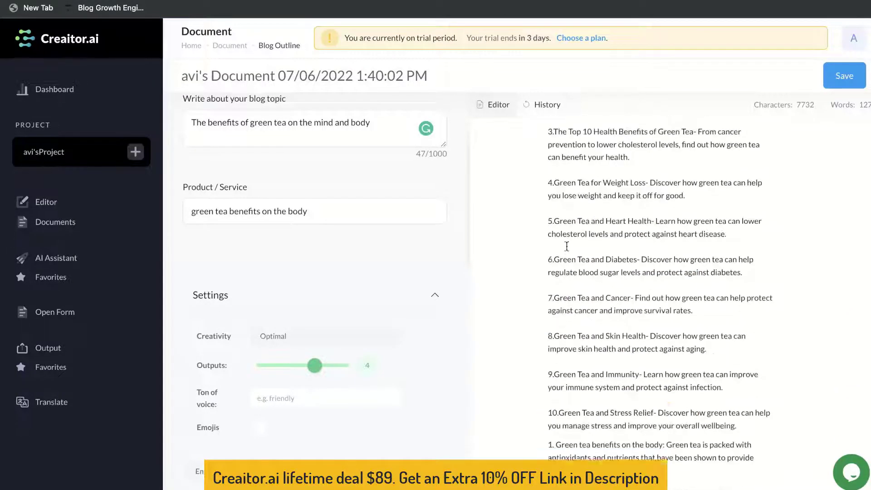
scroll(567, 246, up, 7)
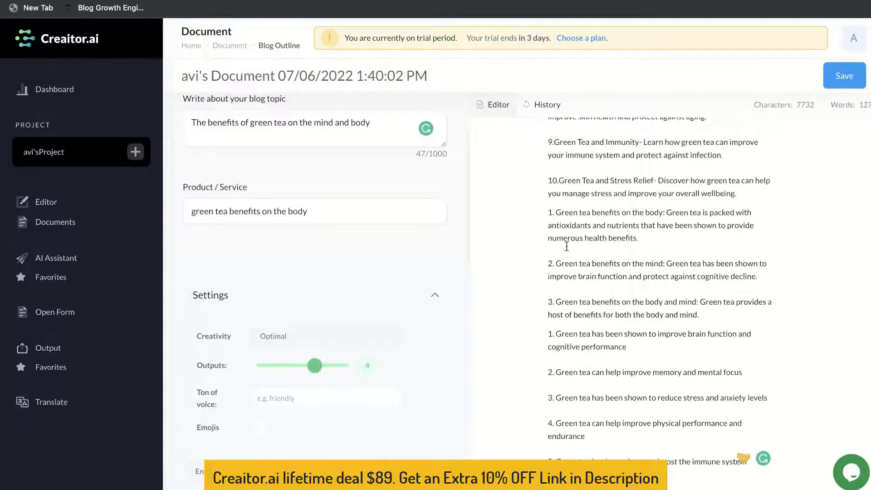
scroll(566, 247, up, 3)
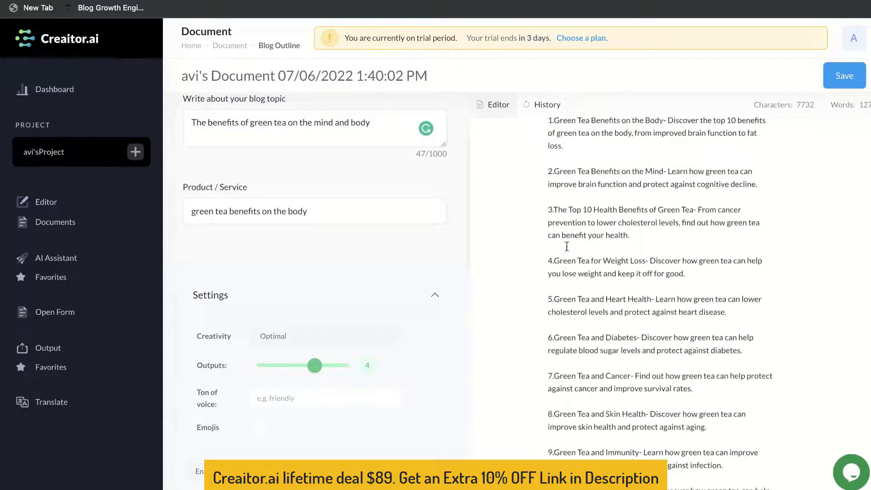
scroll(566, 246, up, 3)
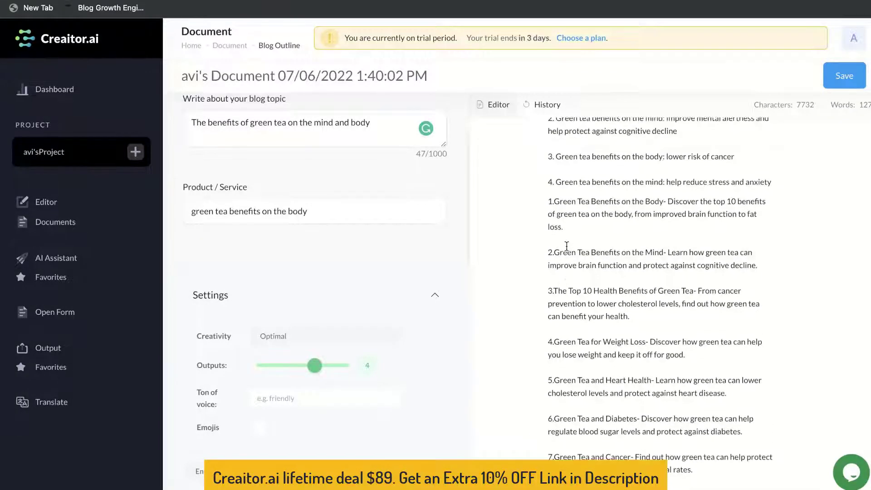
scroll(566, 246, up, 1)
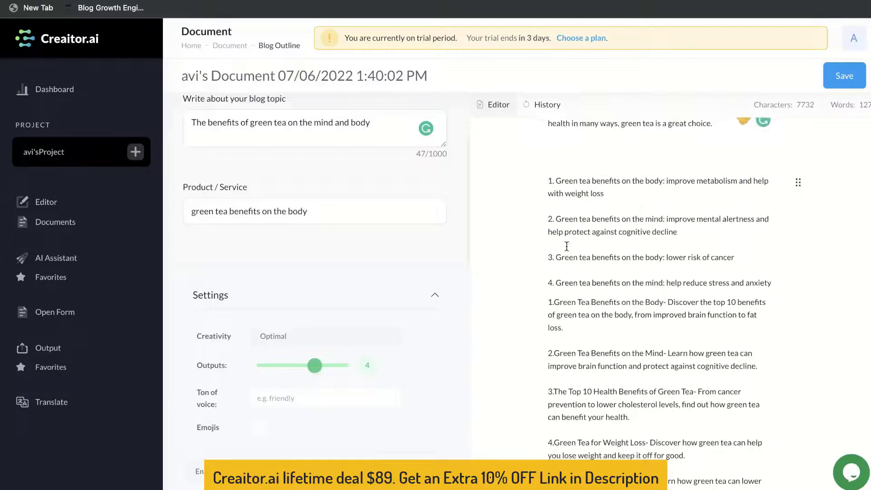
scroll(566, 246, up, 4)
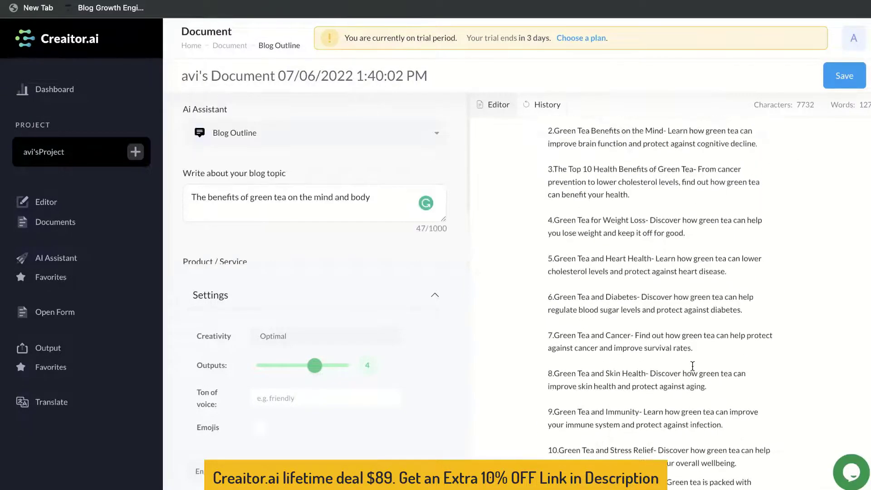
scroll(692, 365, up, 4)
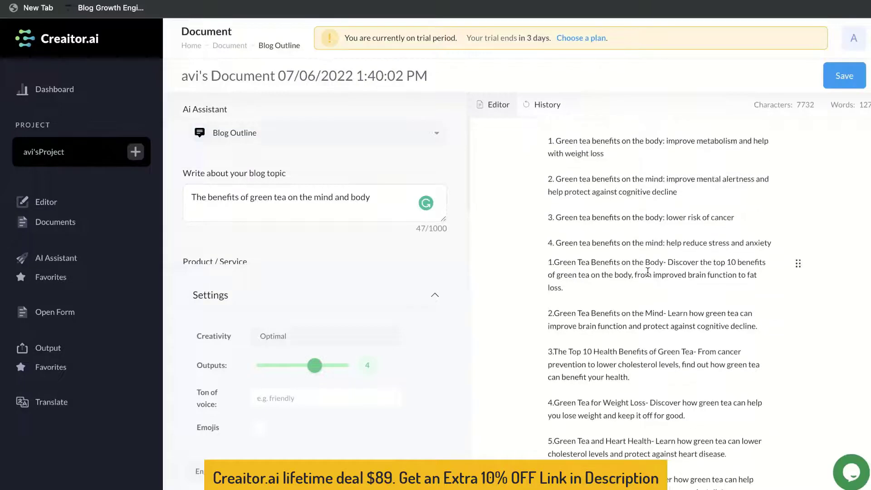
scroll(647, 272, down, 2)
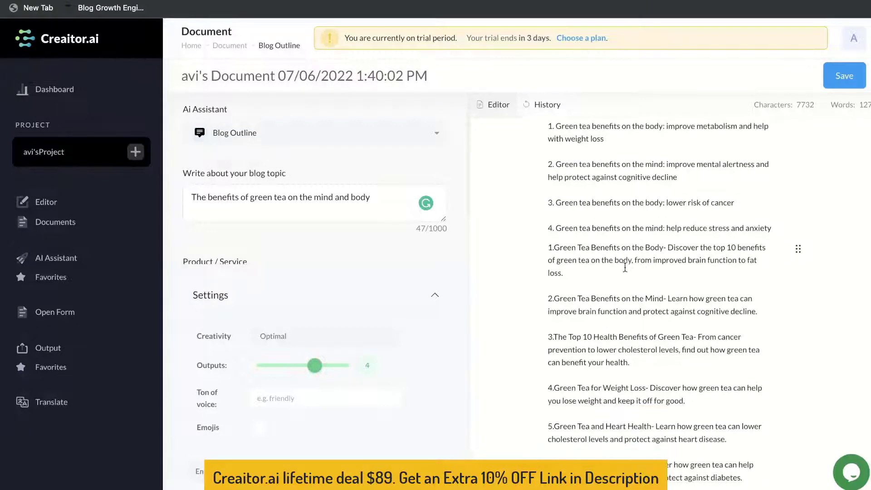
Select outline entries 1 and 2 on body and mind benefits and delete them
double_click(622, 249)
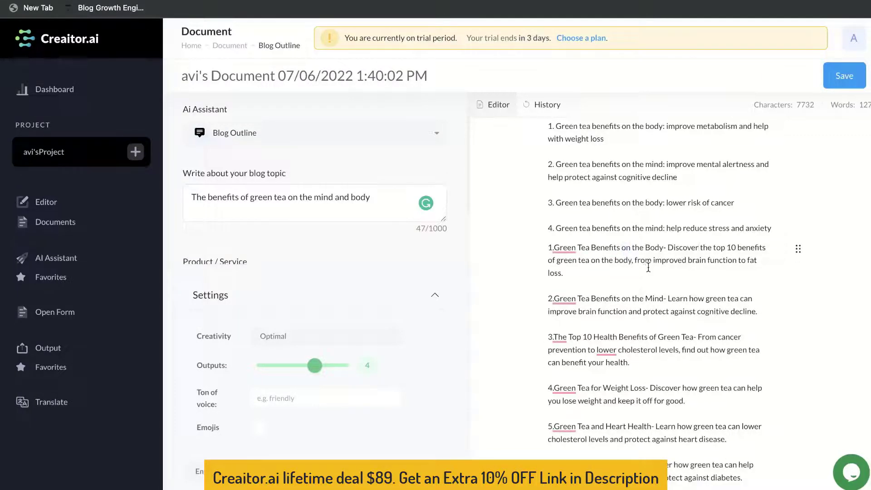
triple_click(637, 249)
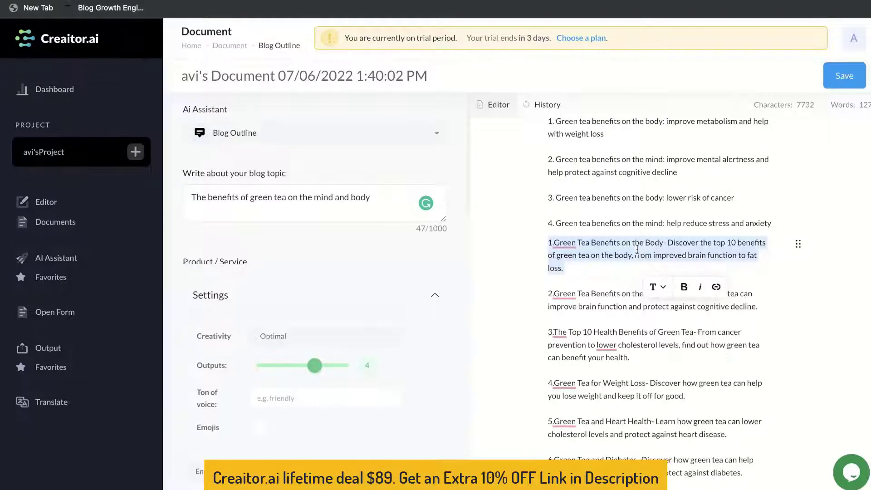
scroll(636, 249, down, 5)
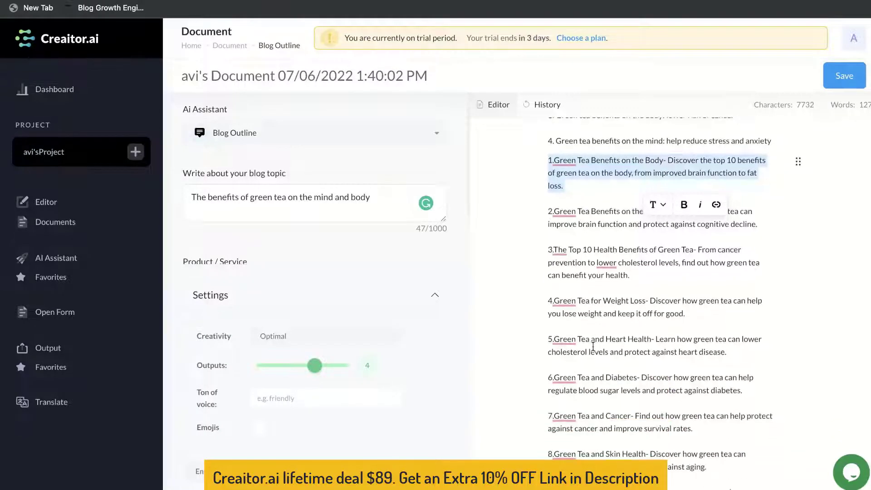
scroll(592, 346, down, 1)
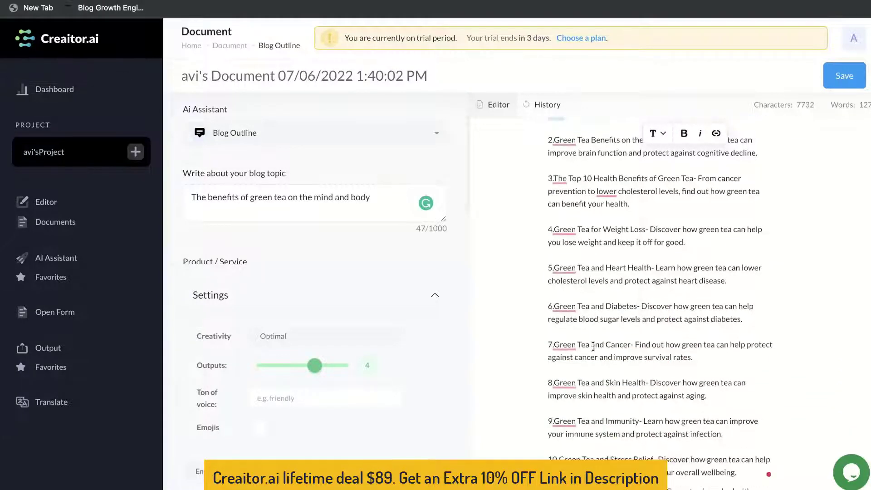
scroll(514, 341, down, 10)
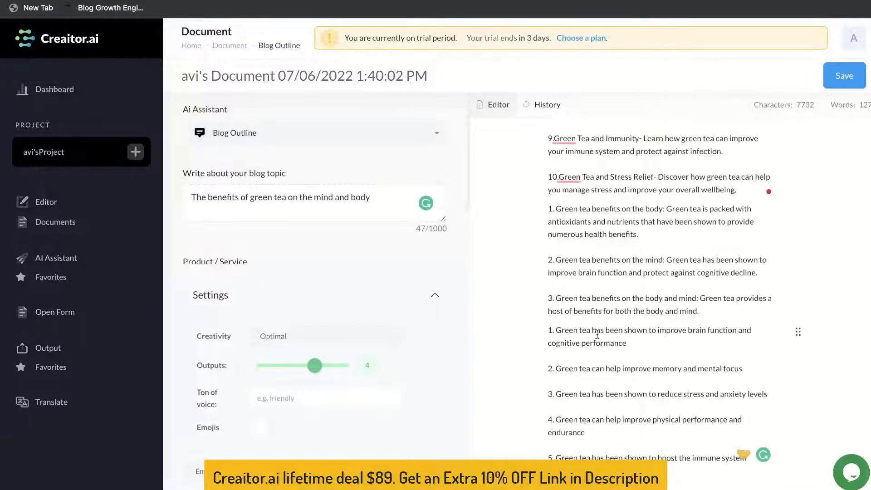
scroll(598, 340, down, 1)
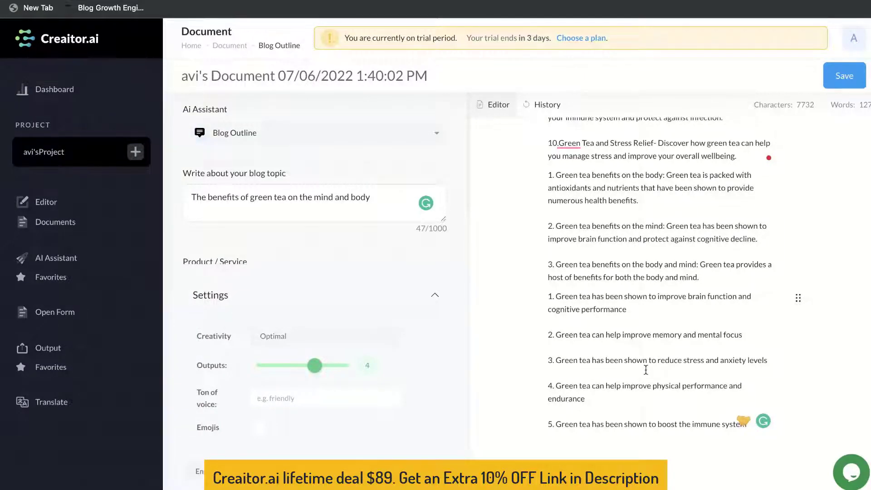
scroll(695, 371, down, 1)
scroll(671, 336, up, 10)
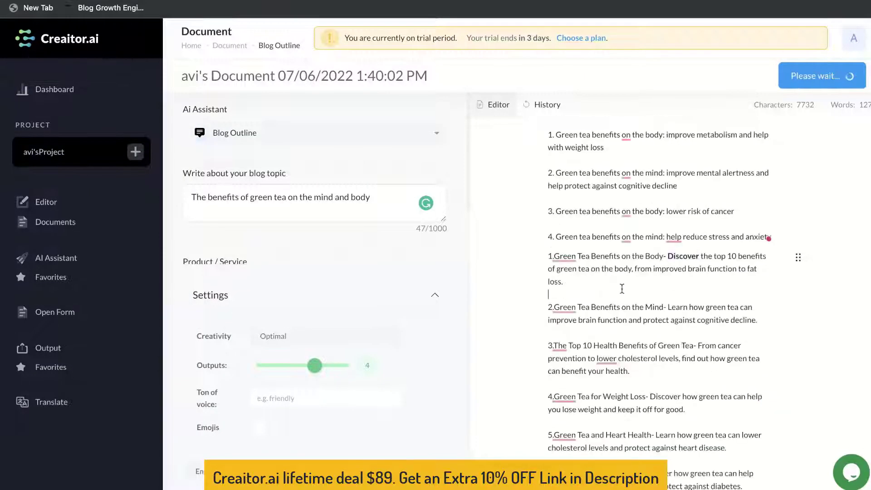
drag(760, 325, 554, 256)
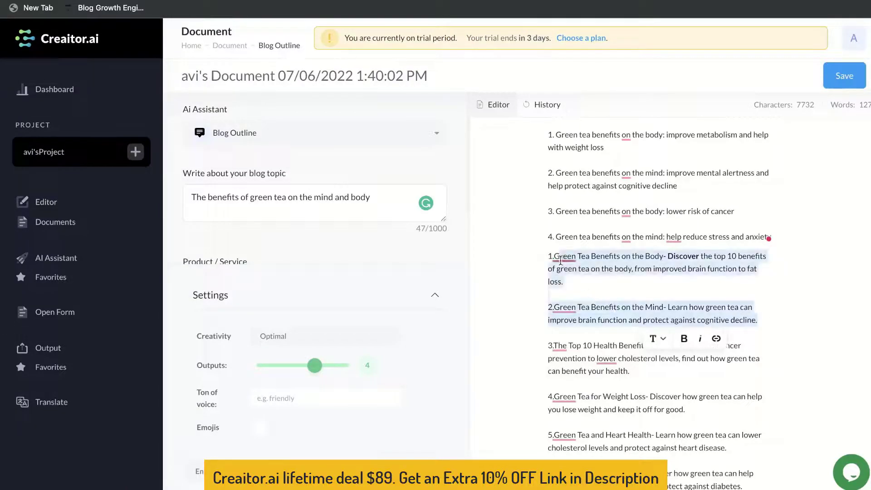
key(BackSpace)
scroll(653, 285, down, 5)
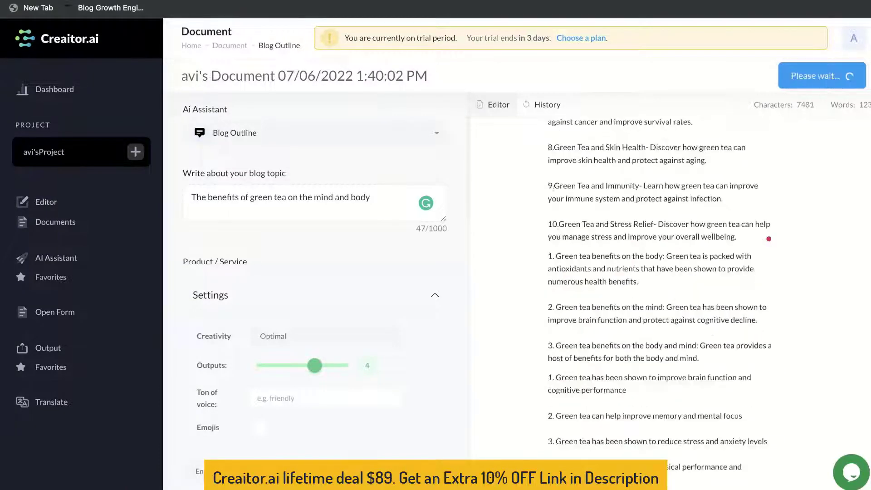
scroll(653, 286, up, 1)
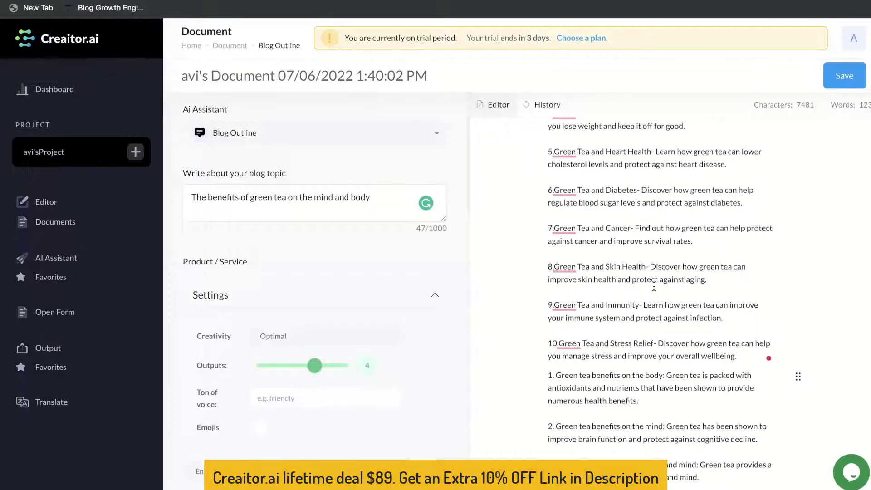
Generate 3 Headline ideas and select 'Green Tea Benefits: How This Powerful Drink Can Improve Your Body and Mind'
click(290, 133)
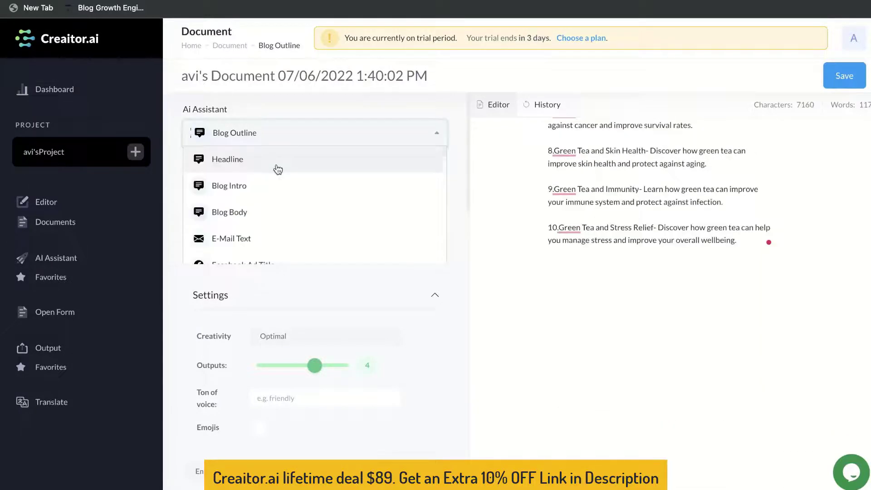
click(271, 161)
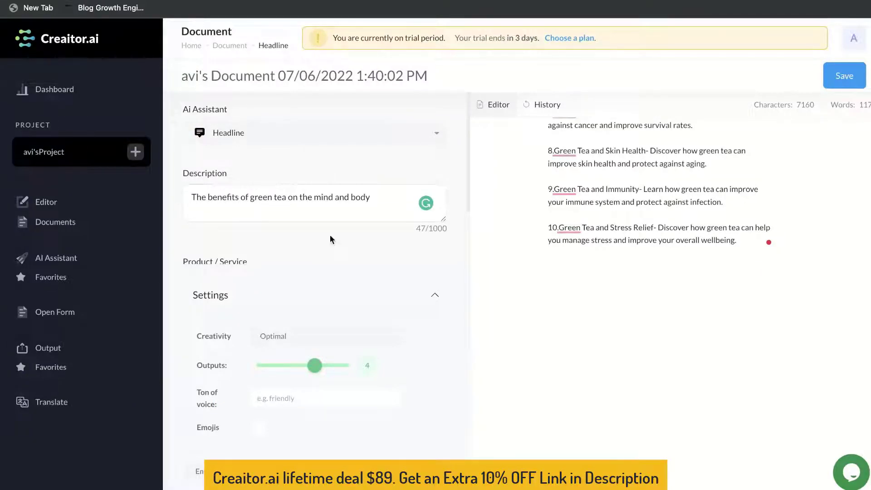
scroll(330, 235, down, 3)
drag(320, 372, 298, 369)
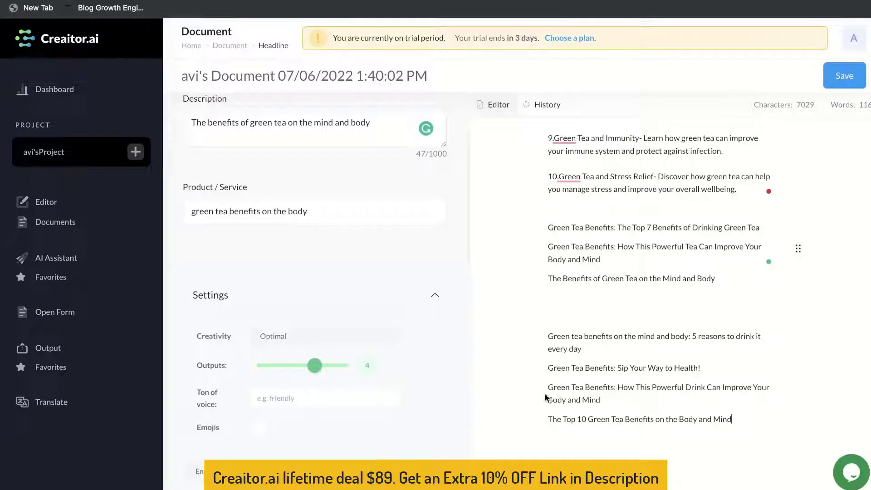
triple_click(579, 378)
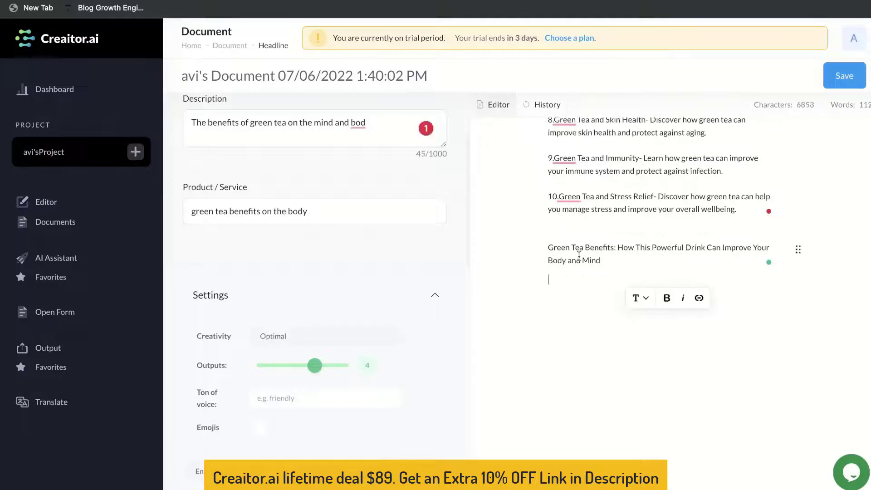
triple_click(578, 257)
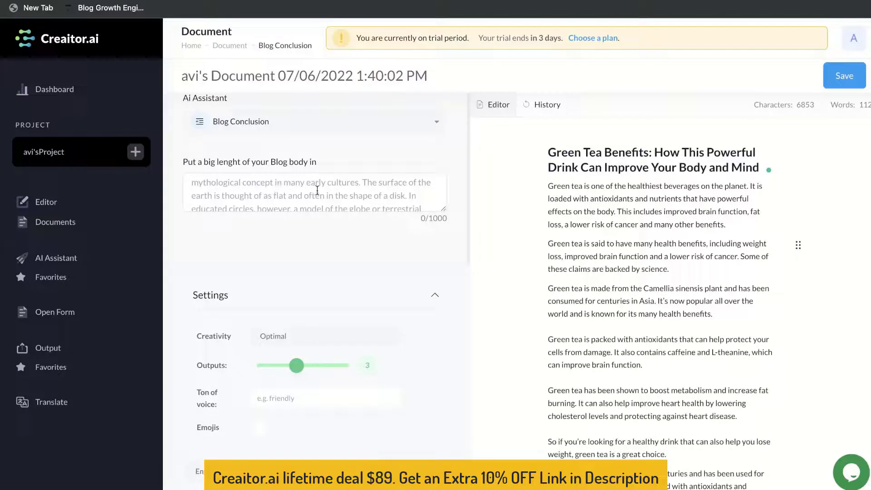
Paste the intro paragraph into Blog Conclusion, generate three green tea conclusions, and label them 'Conclusion'
scroll(317, 190, down, 2)
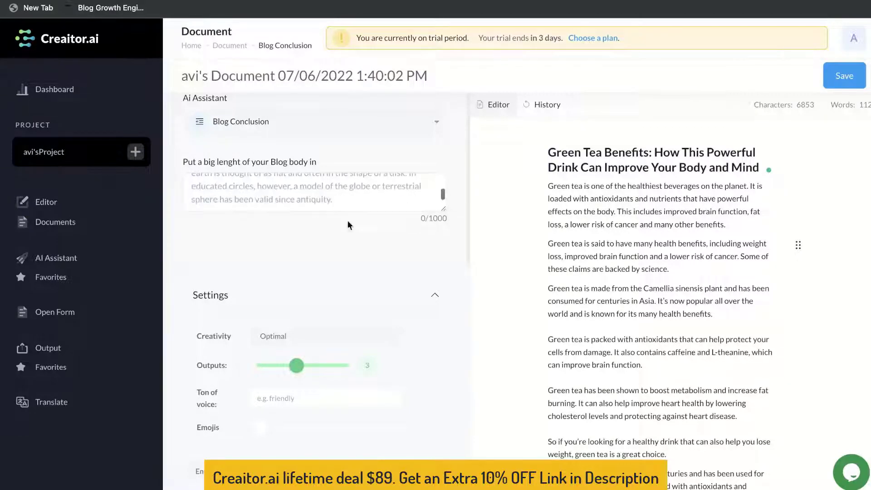
scroll(622, 285, down, 2)
scroll(622, 285, down, 3)
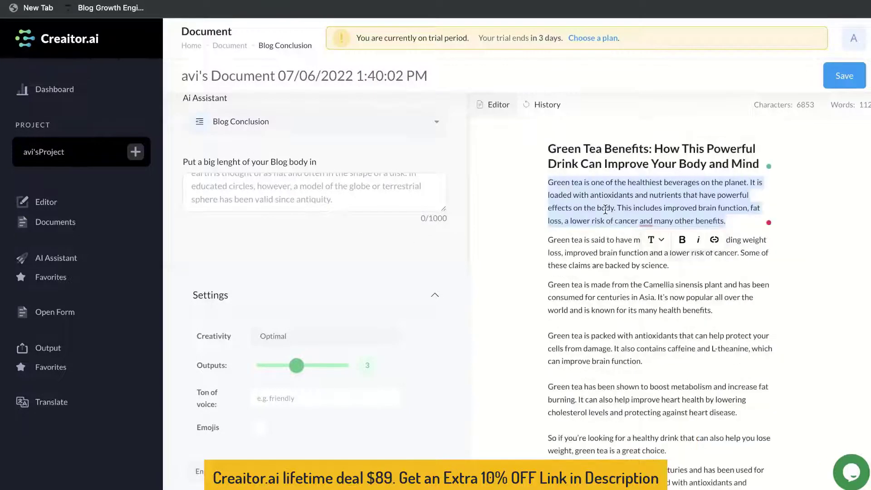
click(260, 194)
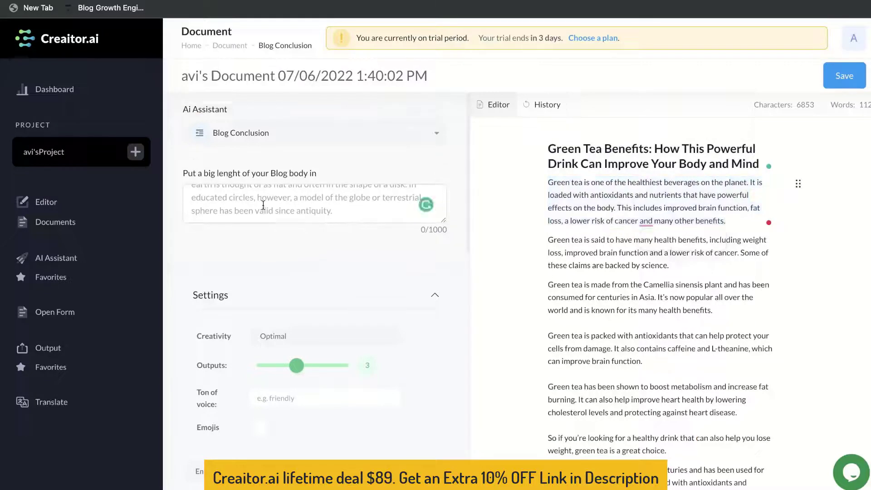
key(ctrl+a)
text(Green tea is one of the healthiest beverages on the planet. It is loaded with antioxidants and nutrients that have powerful effects on the body. This includes improved brain function, fat loss, a lower risk of cancer and many other benefits.)
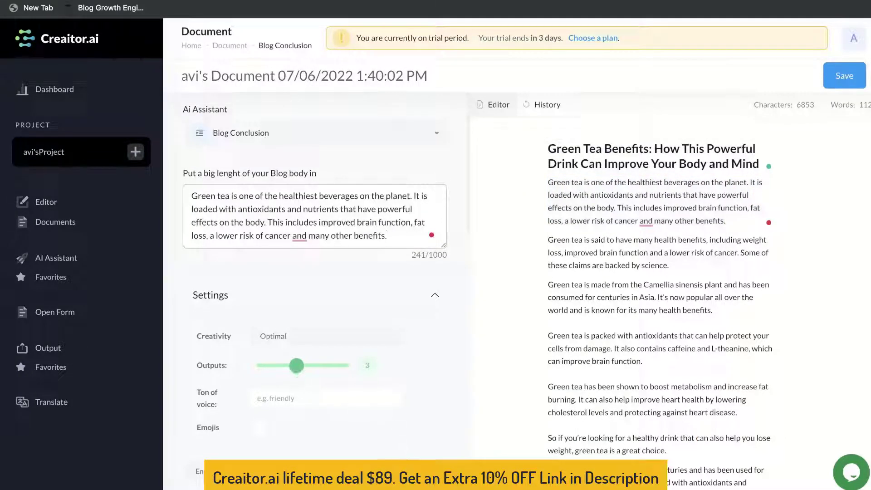
click(406, 471)
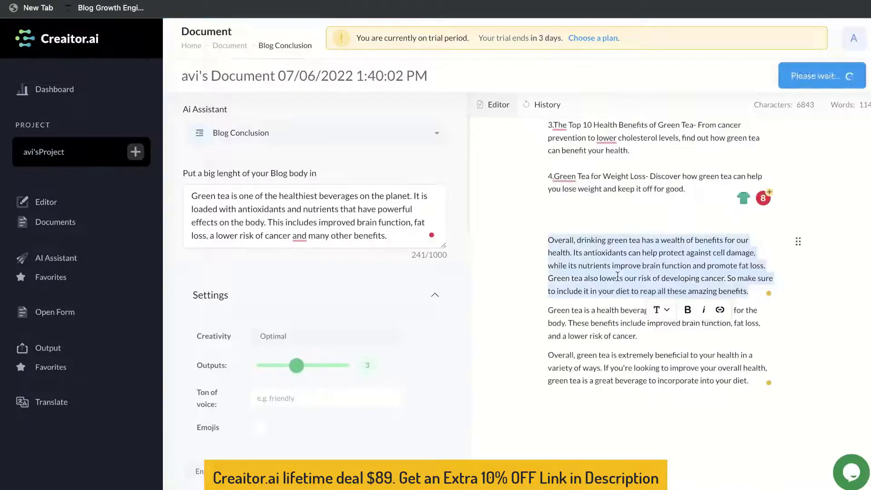
click(593, 228)
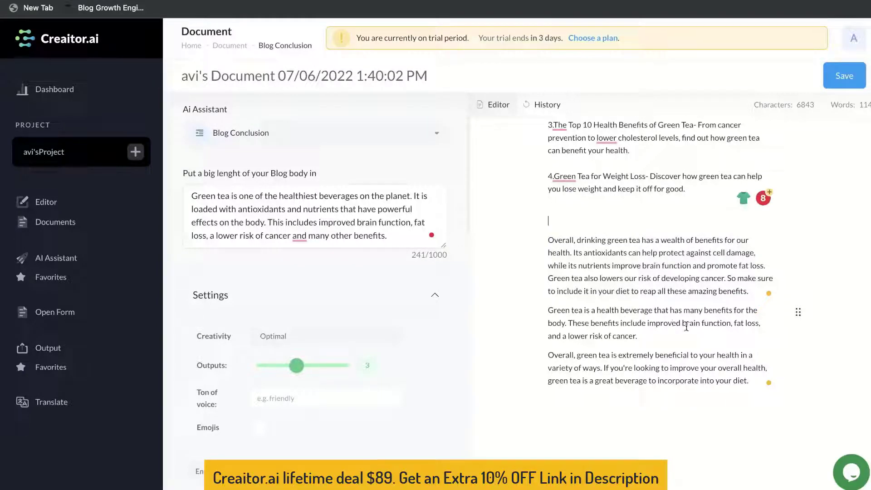
scroll(670, 324, down, 1)
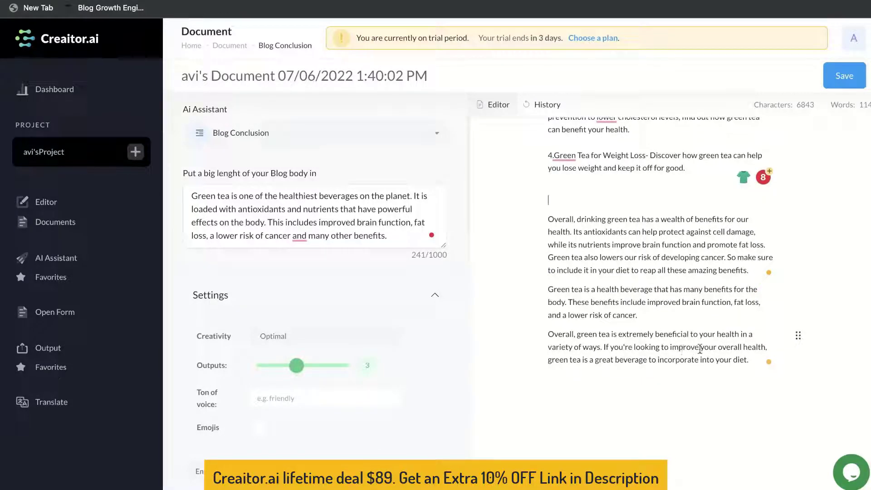
text(Conclusion)
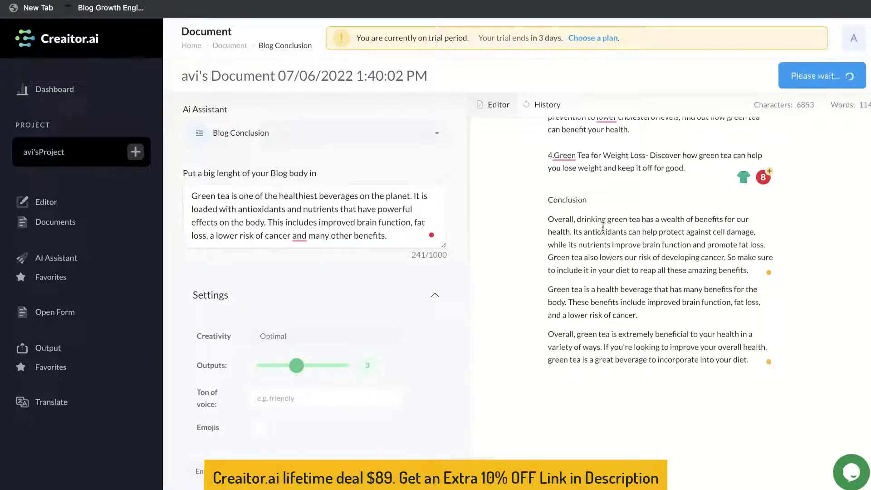
drag(748, 359, 515, 287)
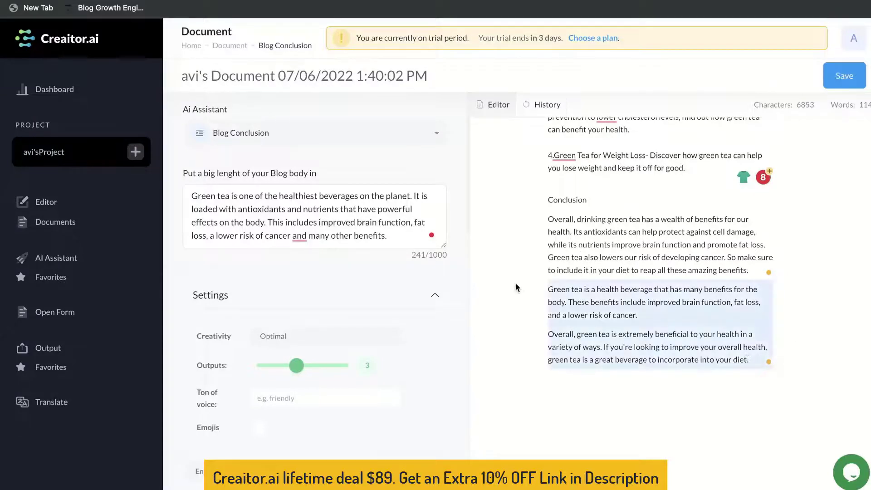
key(BackSpace)
double_click(558, 199)
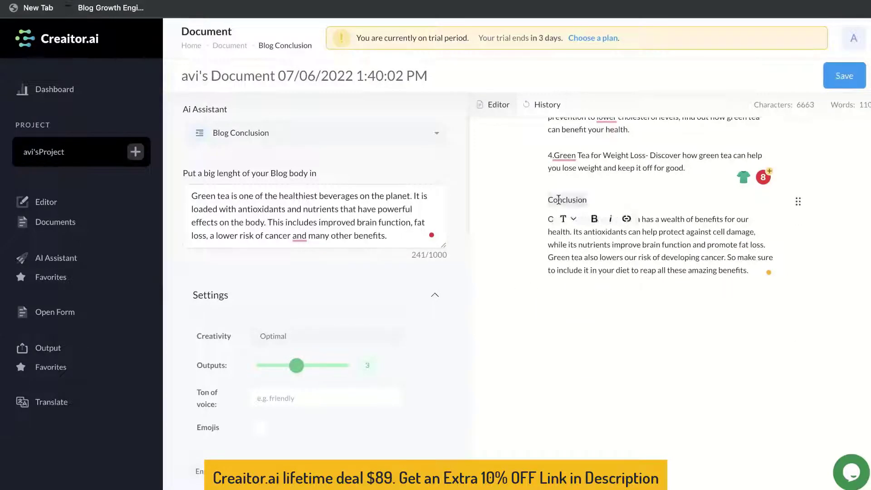
click(563, 219)
scroll(628, 258, up, 3)
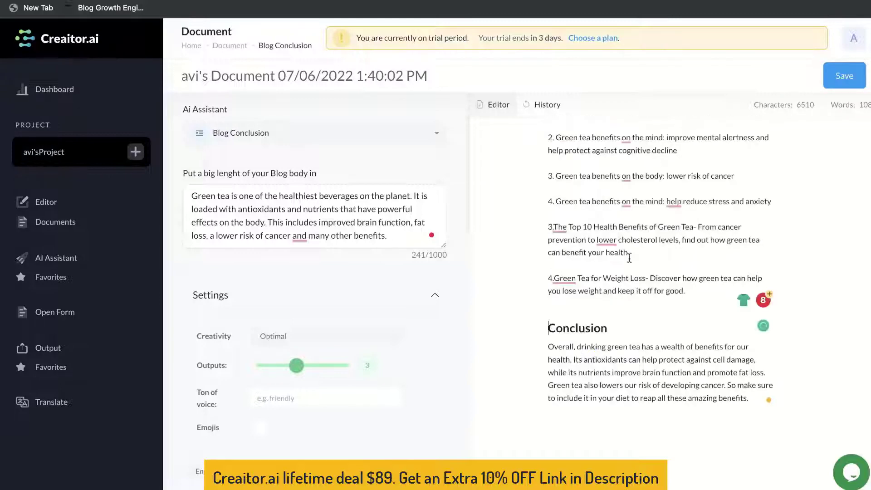
scroll(629, 258, up, 10)
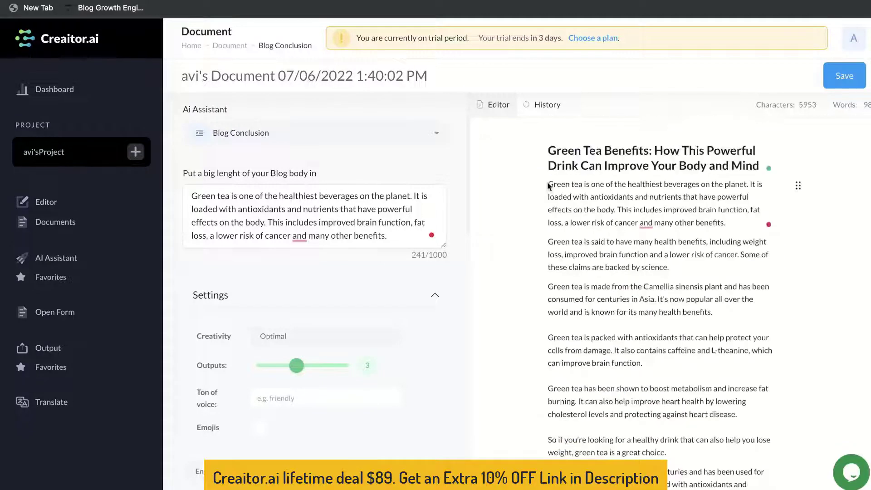
scroll(548, 185, down, 10)
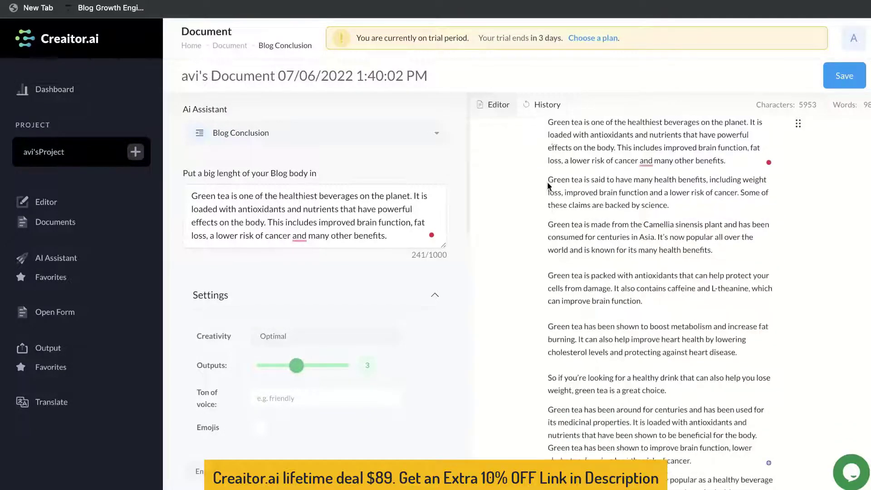
scroll(548, 186, down, 3)
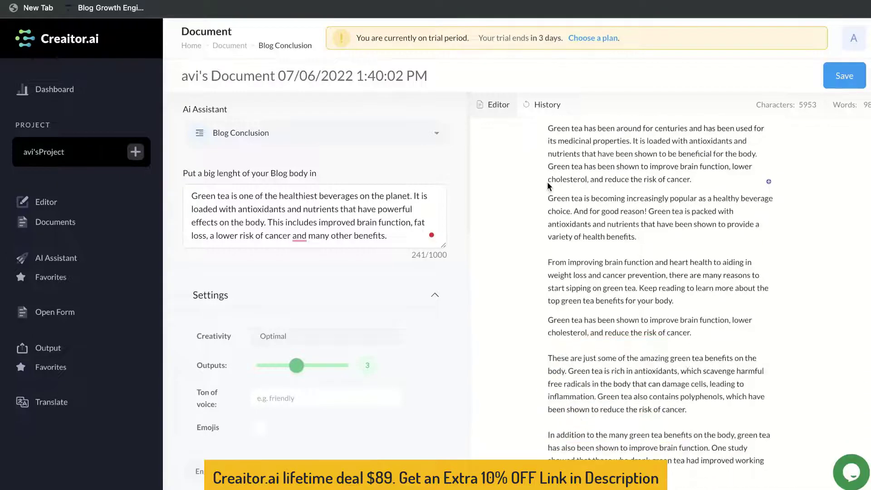
scroll(547, 181, down, 20)
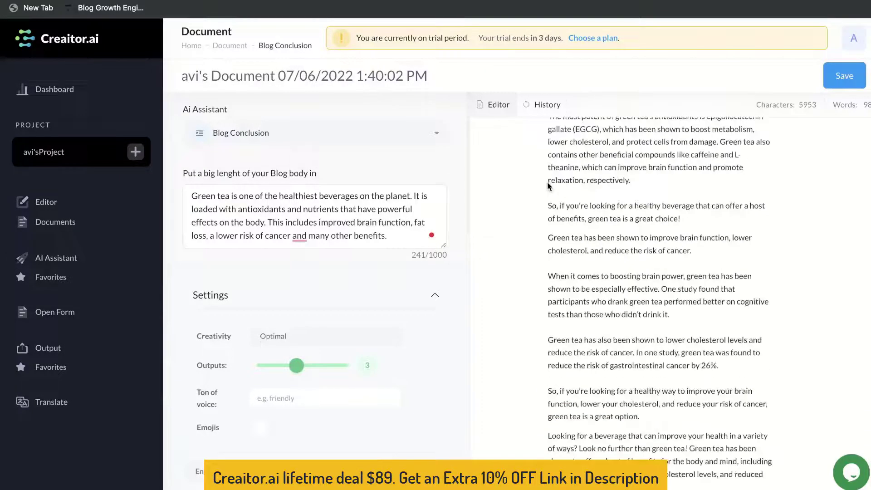
scroll(557, 193, down, 15)
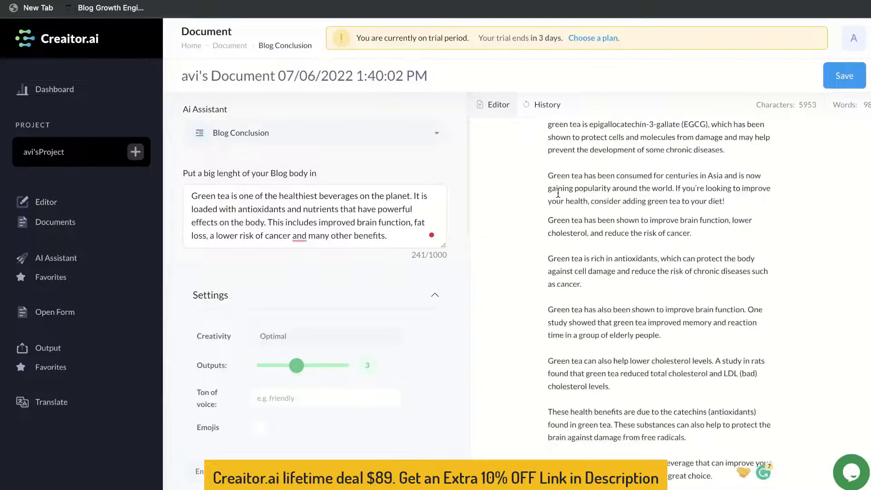
scroll(650, 230, down, 6)
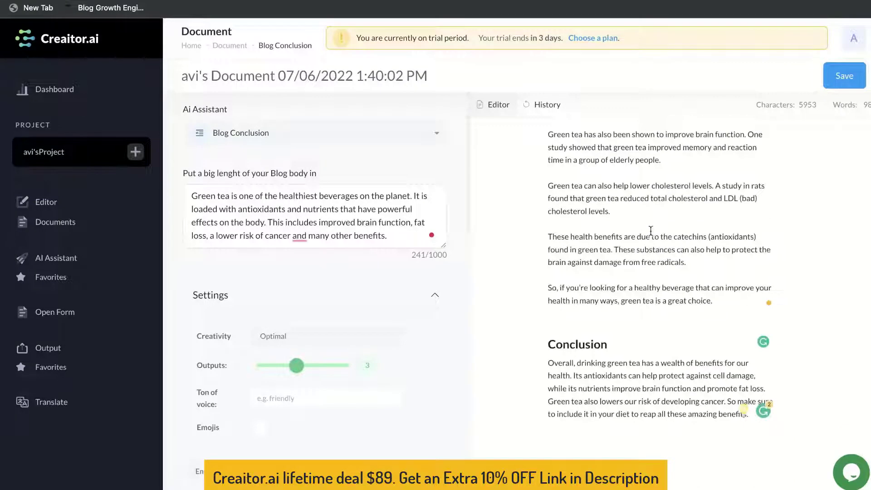
click(561, 322)
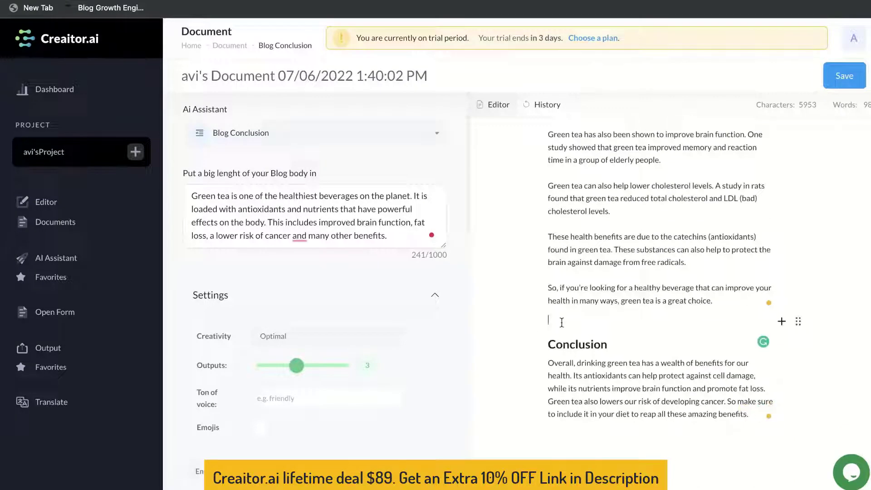
scroll(561, 322, up, 20)
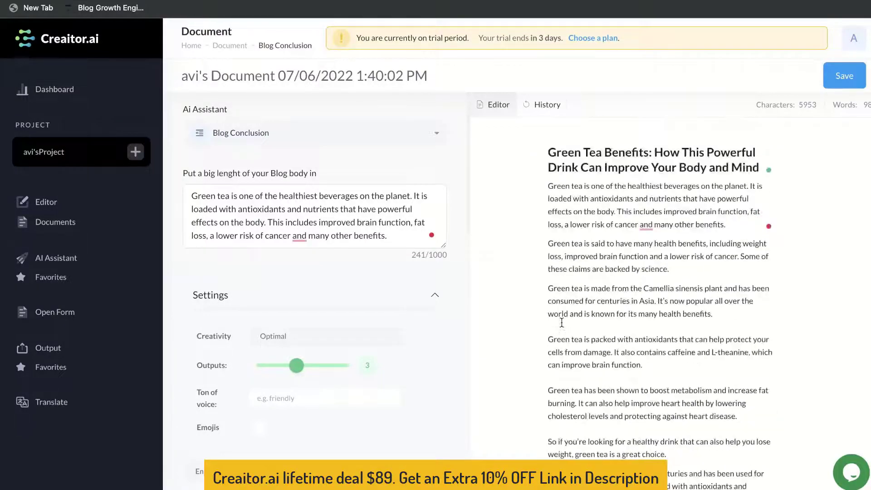
scroll(561, 322, down, 10)
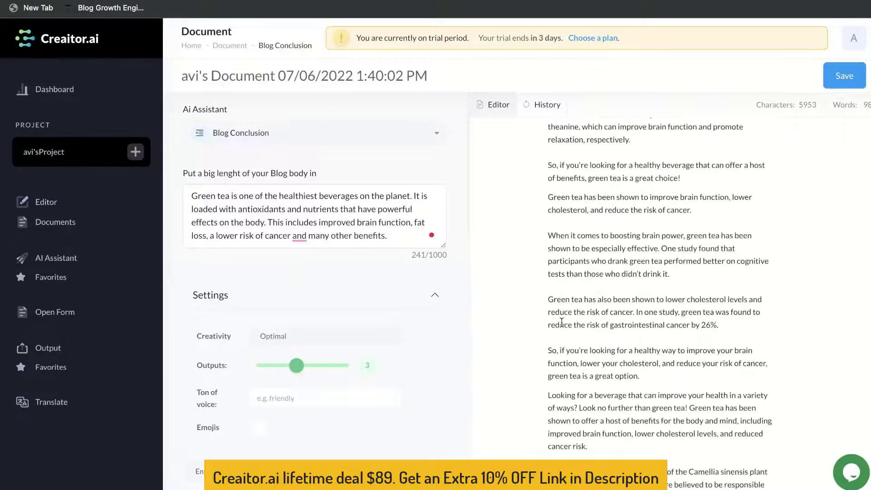
click(433, 132)
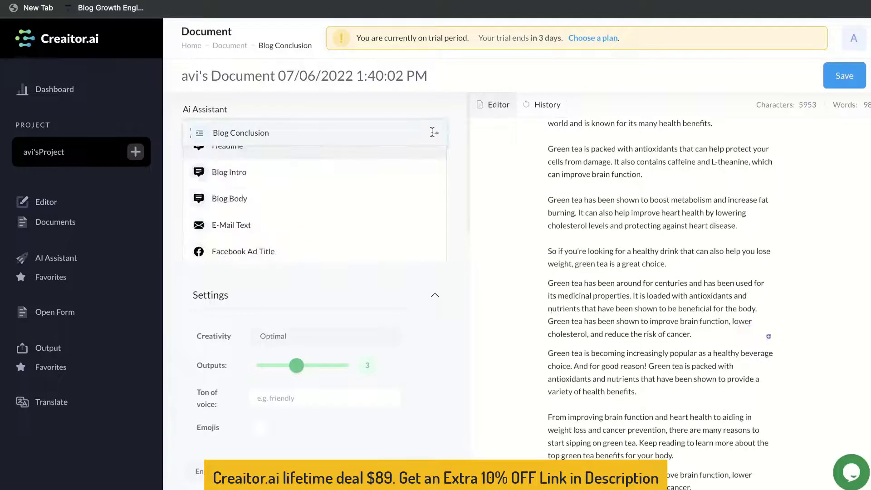
click(434, 132)
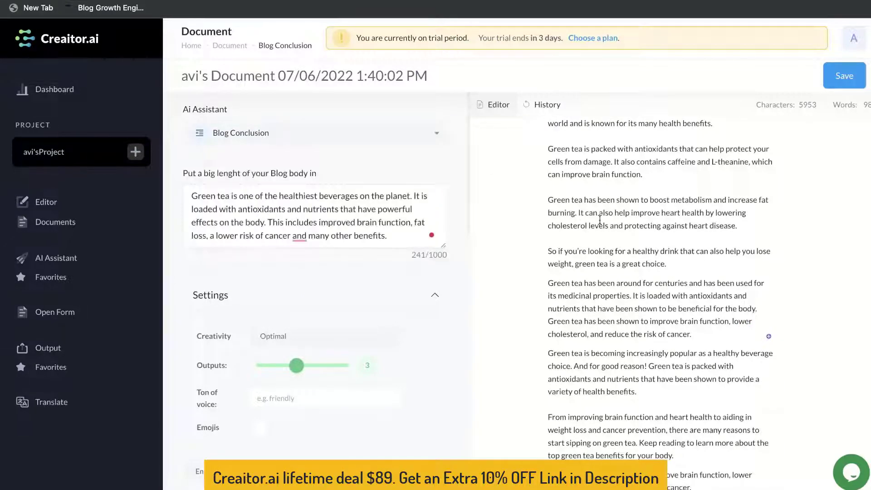
scroll(552, 203, up, 1)
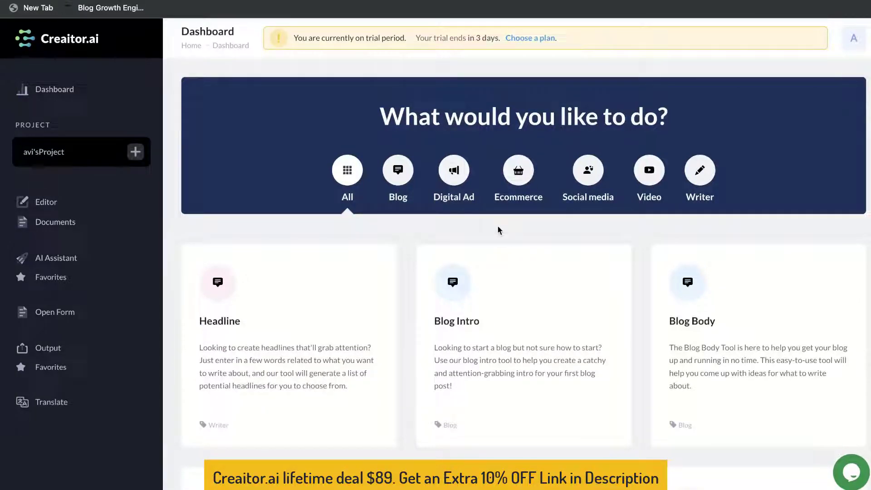
Scroll up on the Open Form page to show the empty Description box
scroll(498, 230, up, 1)
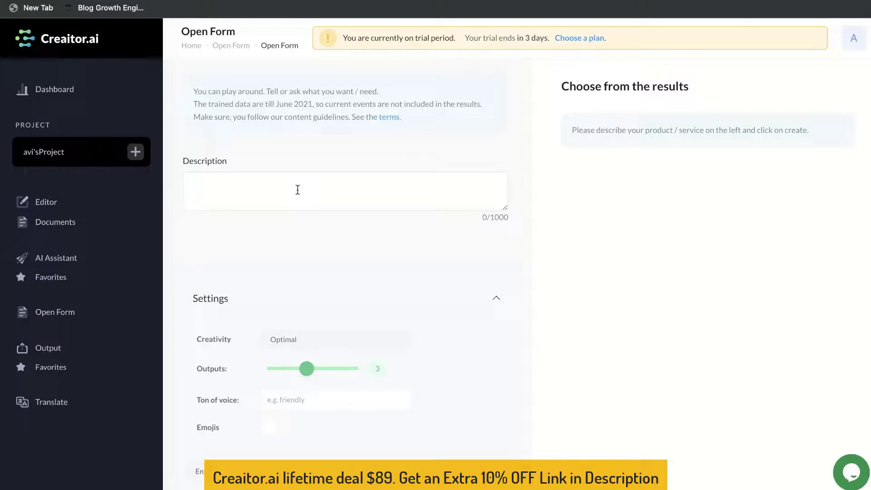
Request Open Form output on 'the pros and cons of cryptocurrency' and browse the result cards
drag(205, 107, 311, 104)
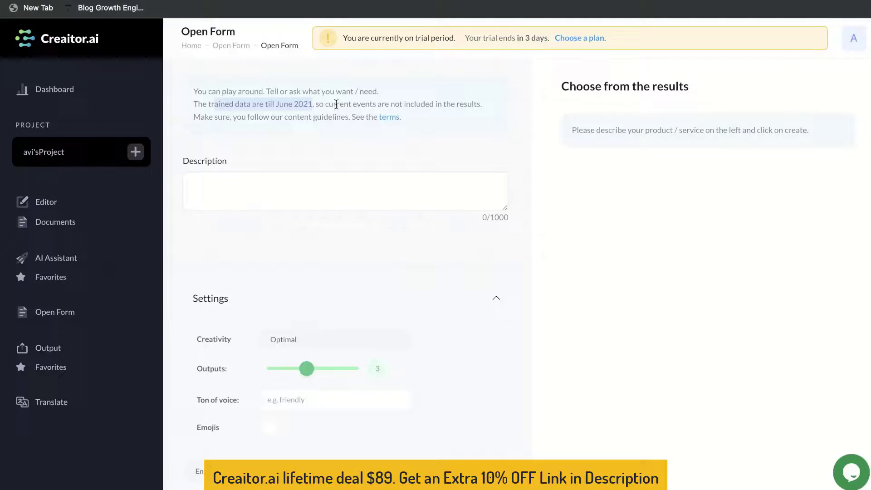
click(299, 191)
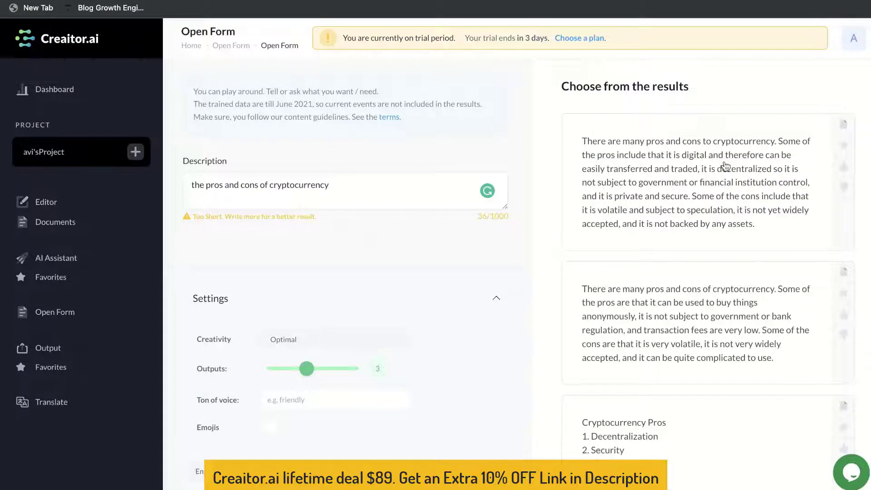
scroll(725, 166, down, 1)
scroll(724, 166, down, 2)
scroll(777, 190, down, 2)
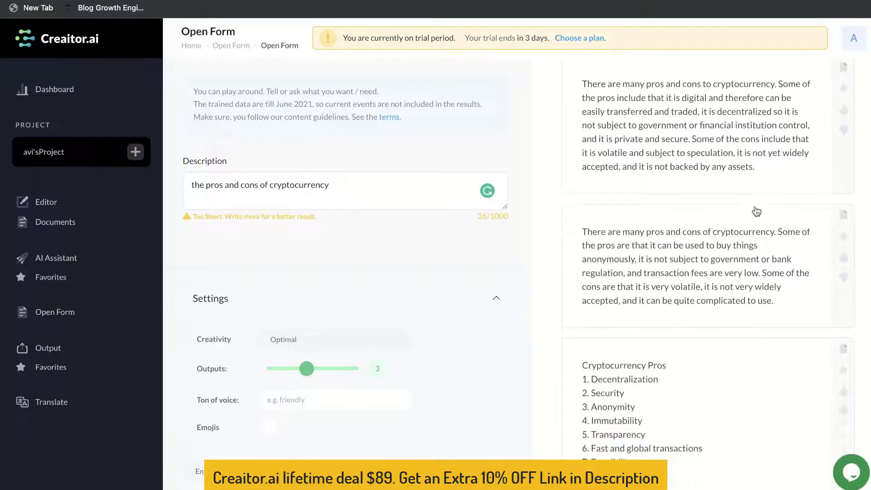
scroll(755, 211, up, 4)
scroll(755, 211, down, 3)
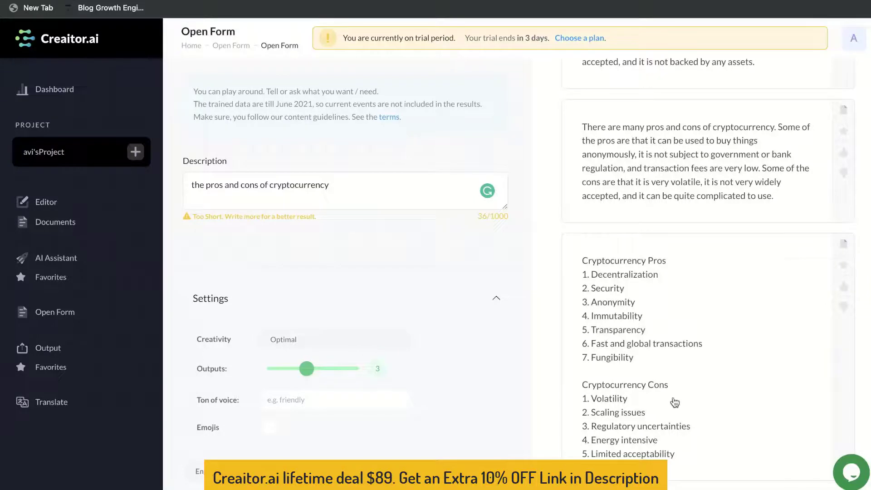
scroll(700, 361, up, 1)
scroll(704, 356, up, 3)
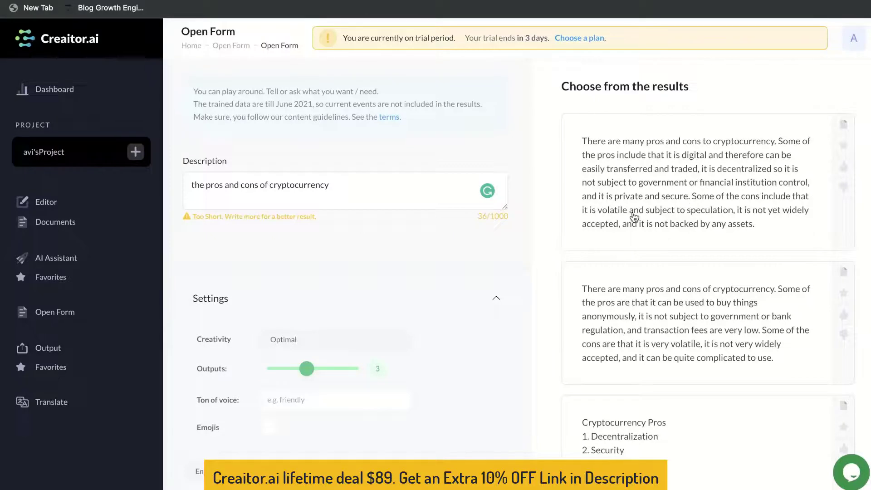
scroll(634, 218, down, 1)
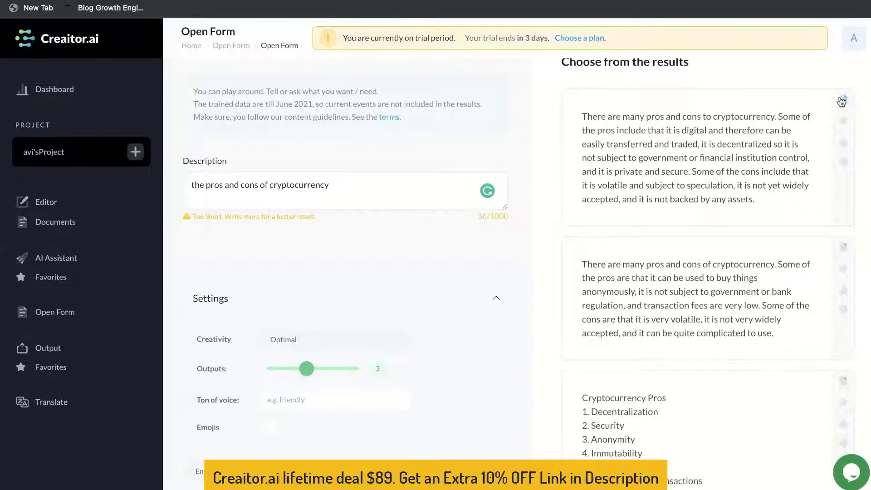
scroll(695, 250, down, 5)
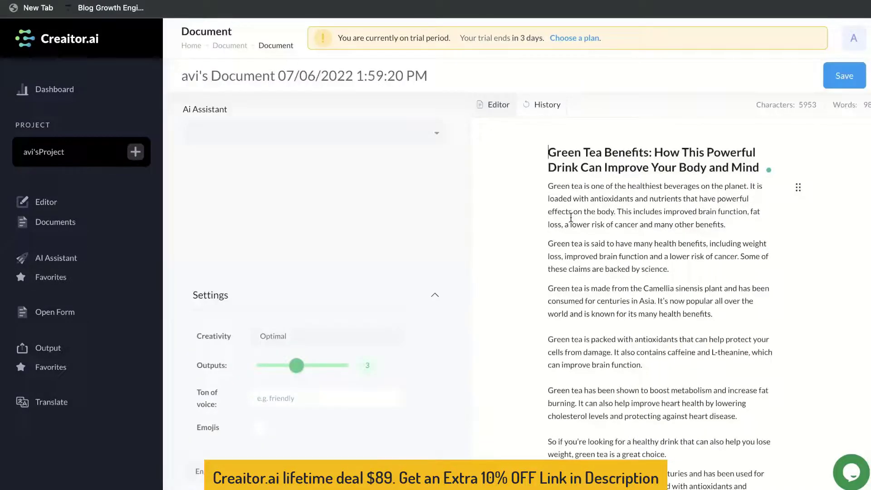
Scroll through the green tea blog document, then open and dismiss the Ai Assistant template list
scroll(571, 218, down, 1)
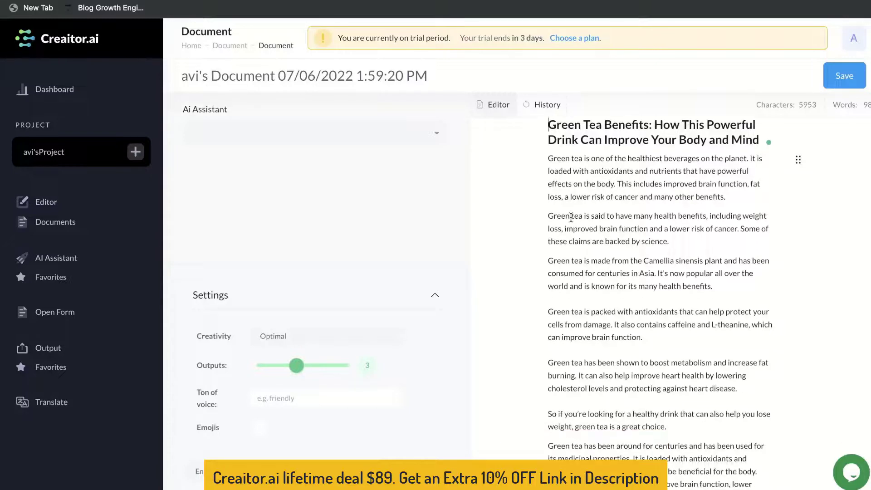
scroll(570, 217, down, 5)
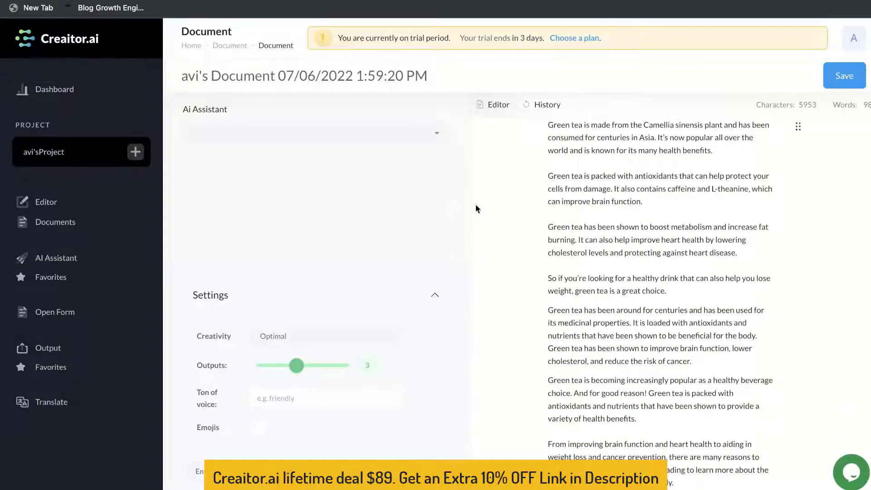
scroll(474, 209, up, 6)
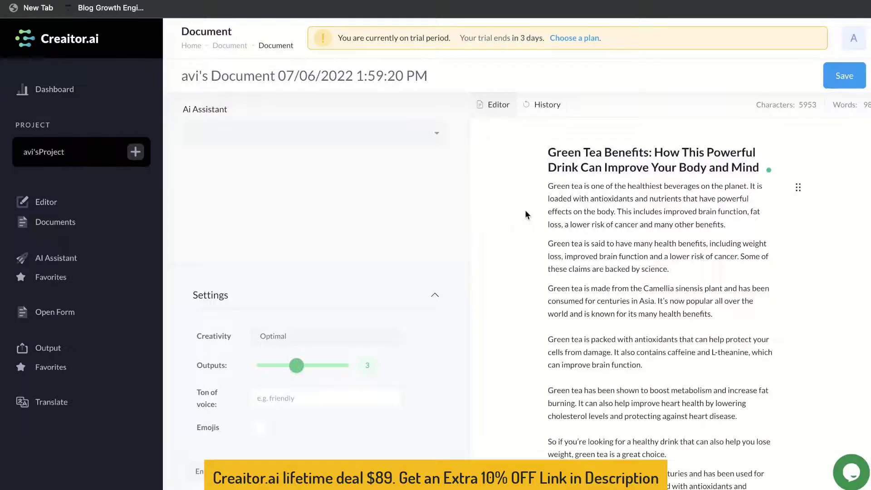
click(355, 122)
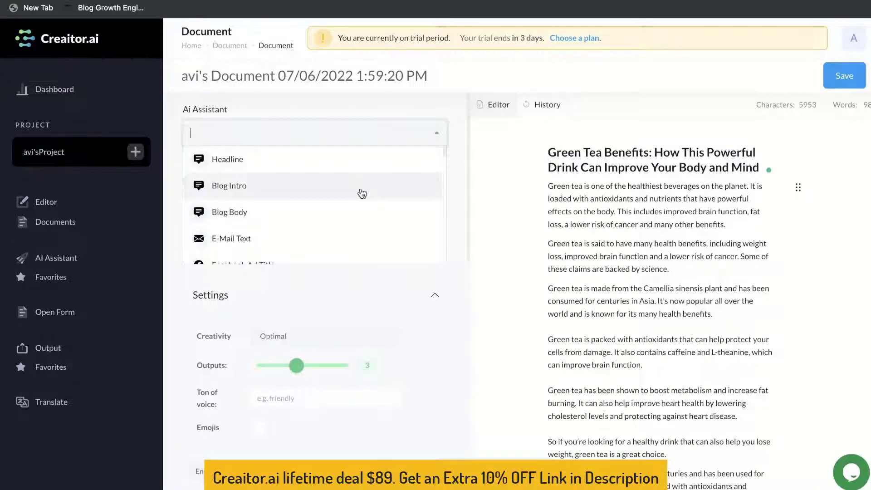
click(437, 134)
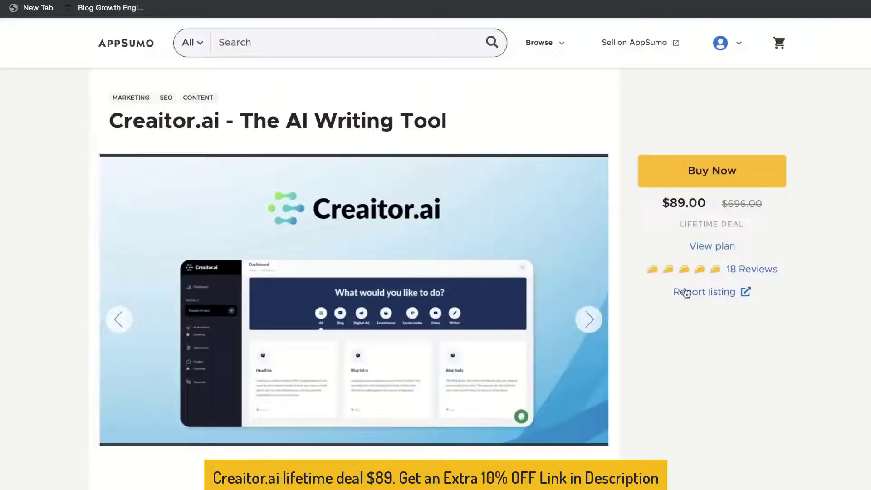
Scroll through the Creaitor.ai deal description and Deal Terms, then back to the top
scroll(719, 361, down, 7)
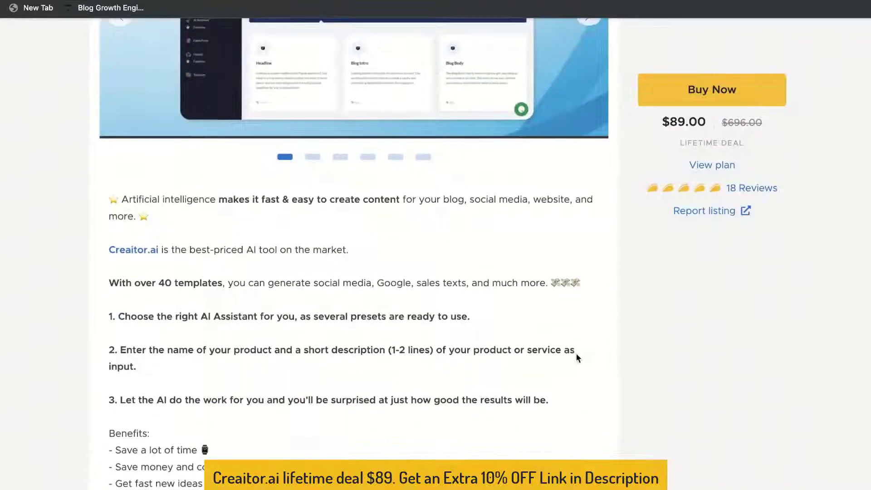
scroll(577, 359, down, 14)
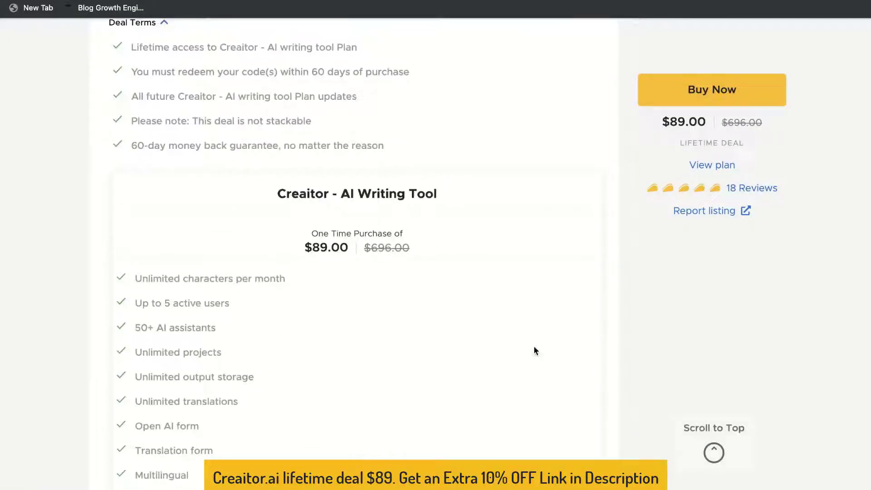
scroll(641, 292, up, 20)
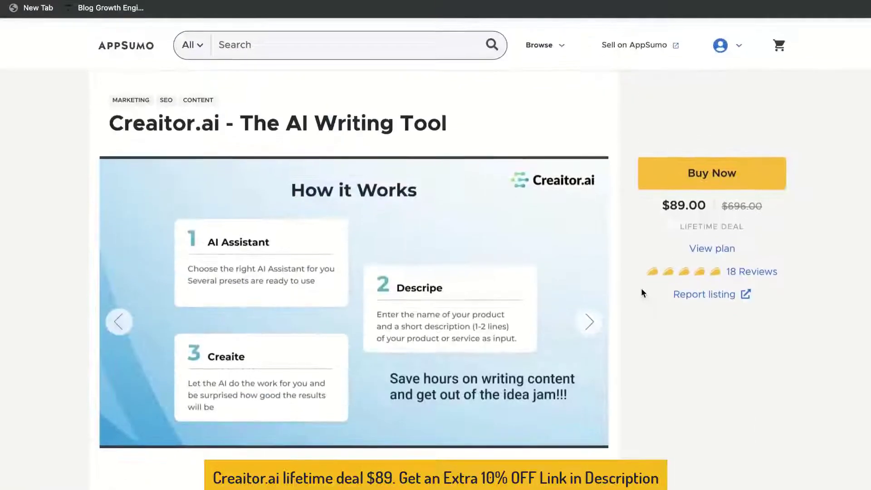